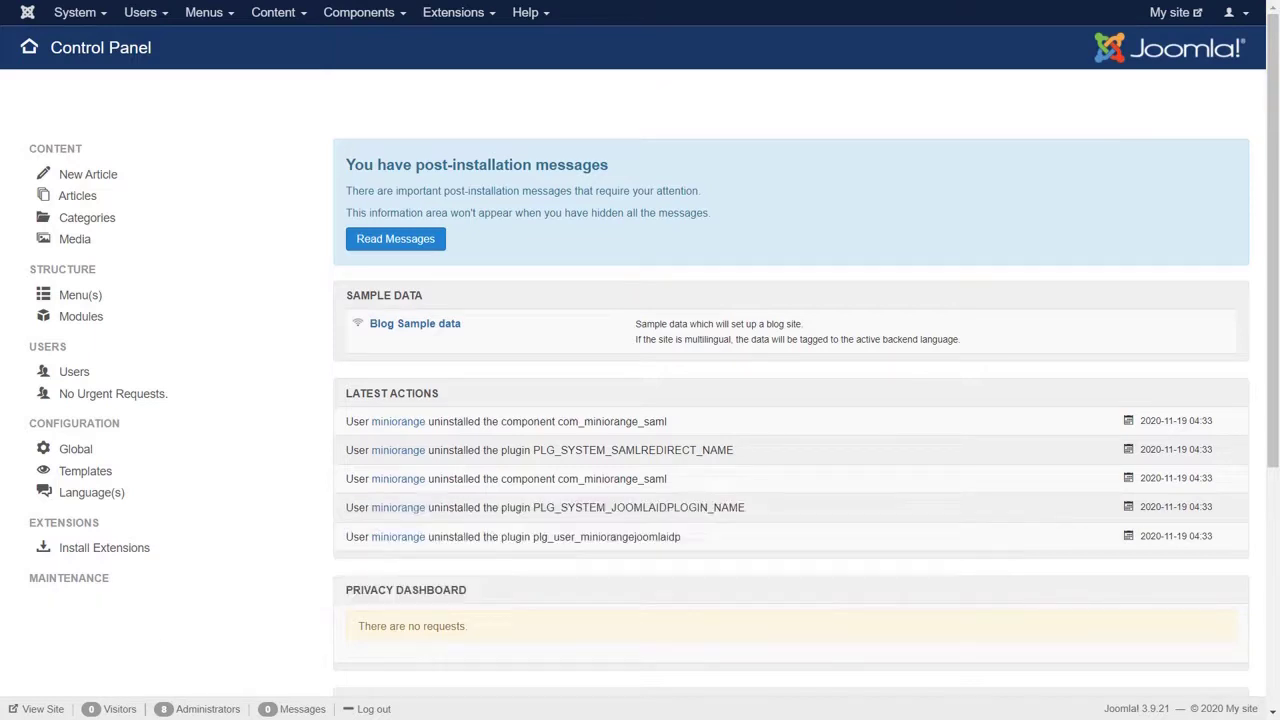
# Step: Search the Joomla web extensions directory for 'Miniorange SAML SSO'
pyautogui.click(484, 13)
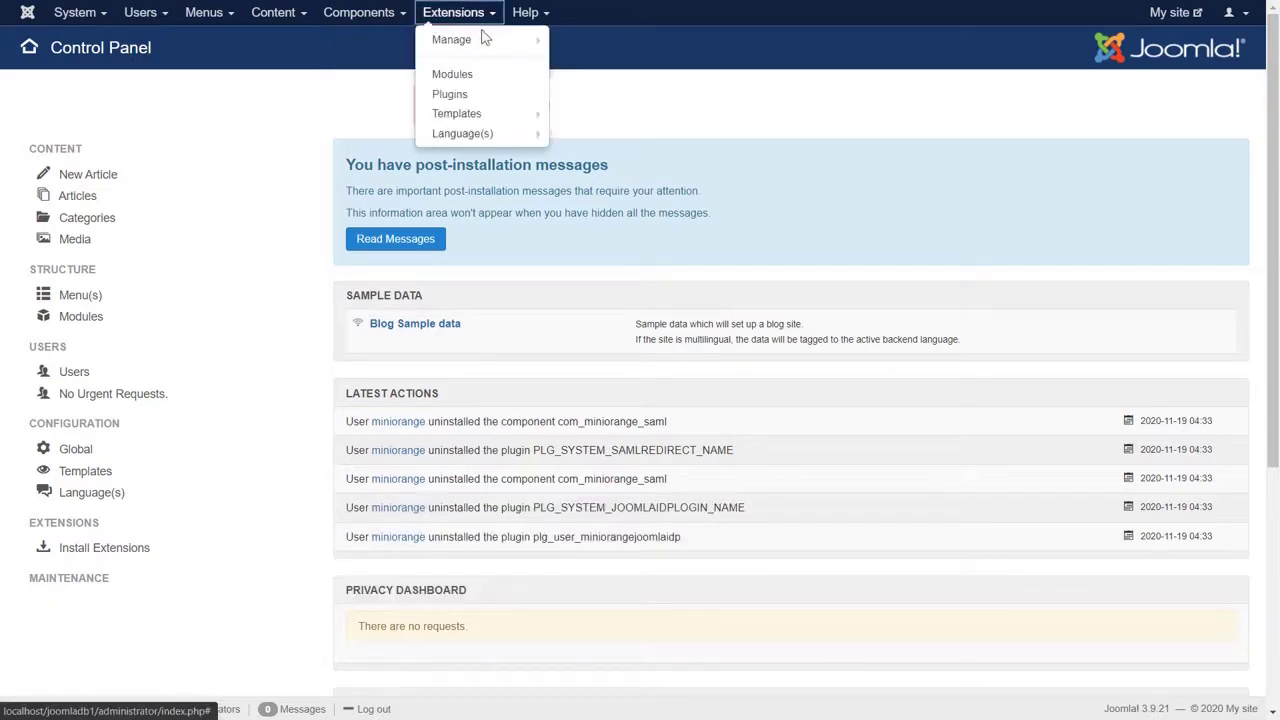
pyautogui.click(575, 42)
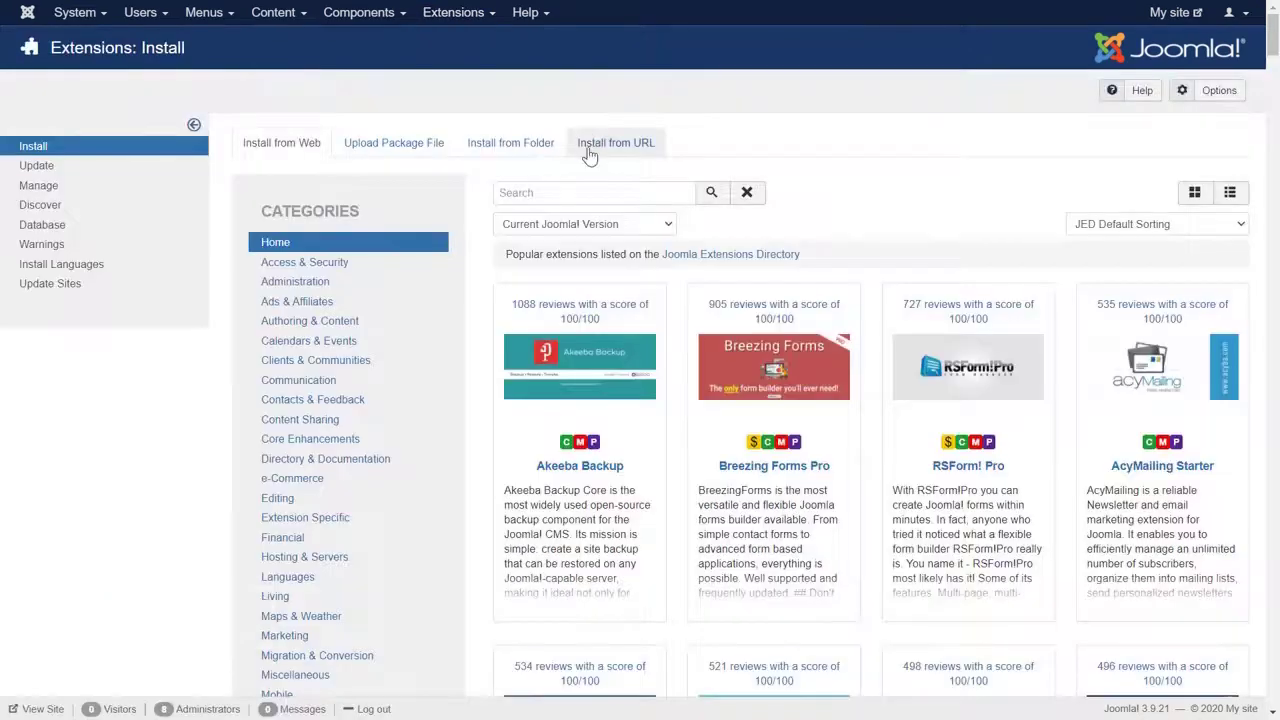
pyautogui.click(636, 193)
pyautogui.write('Minio')
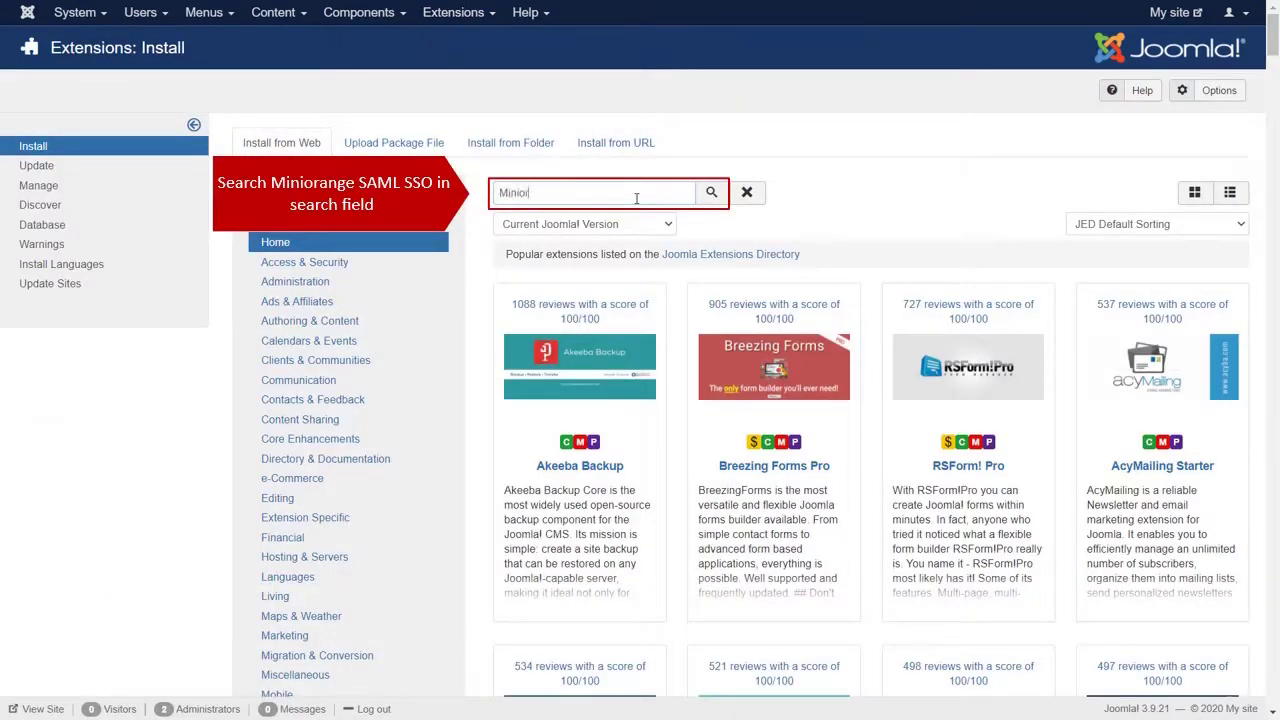
pyautogui.write('range SAML SSO')
pyautogui.press('Return')
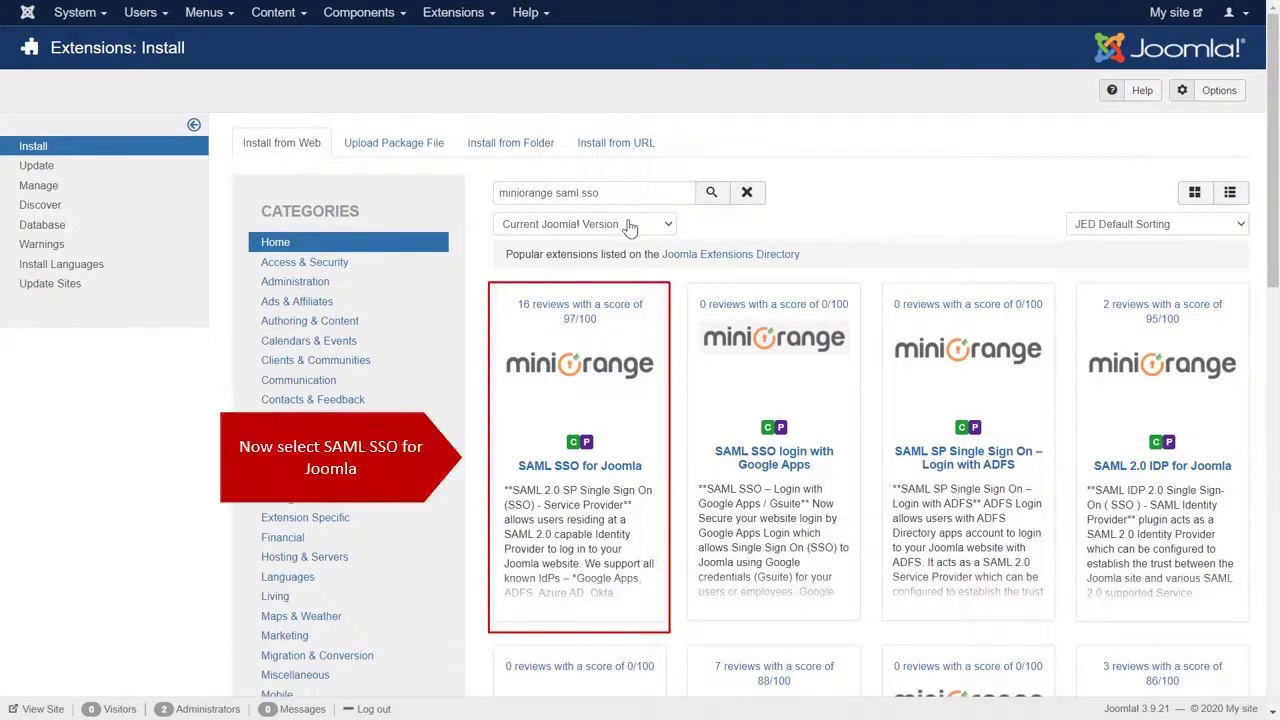
# Step: Install the SAML SSO for Joomla extension and confirm the installation
pyautogui.click(603, 467)
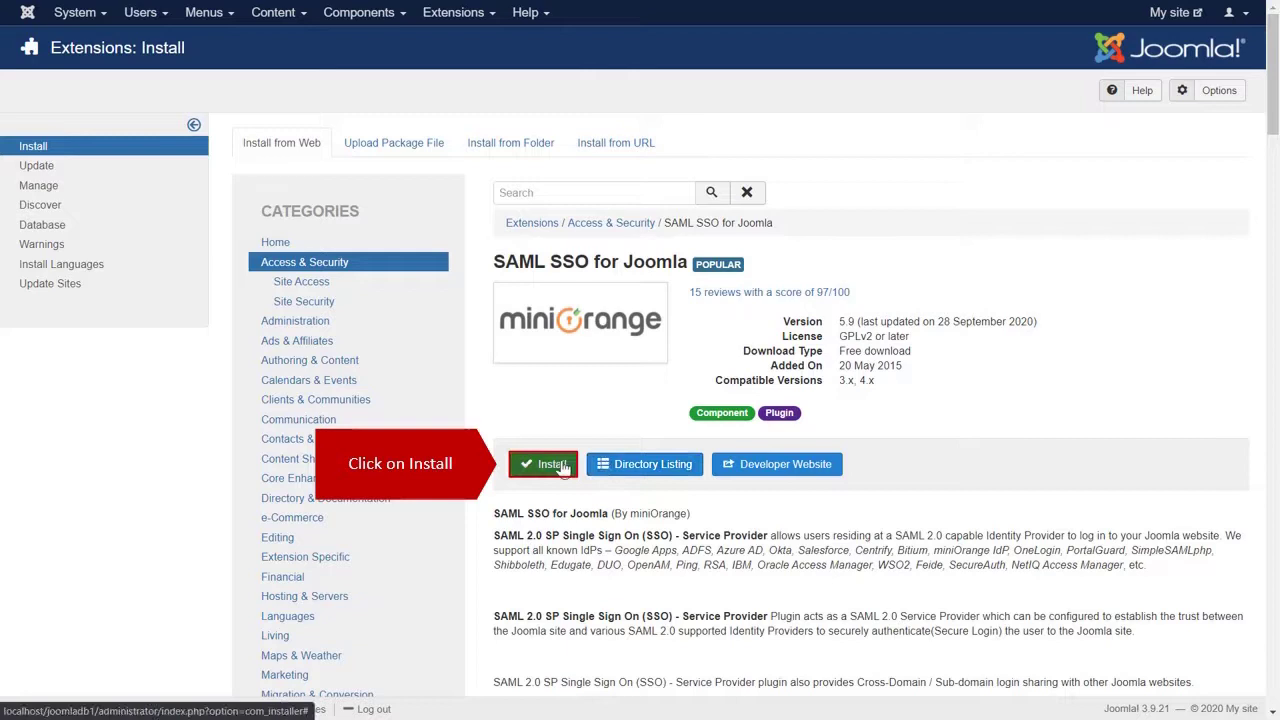
pyautogui.click(551, 465)
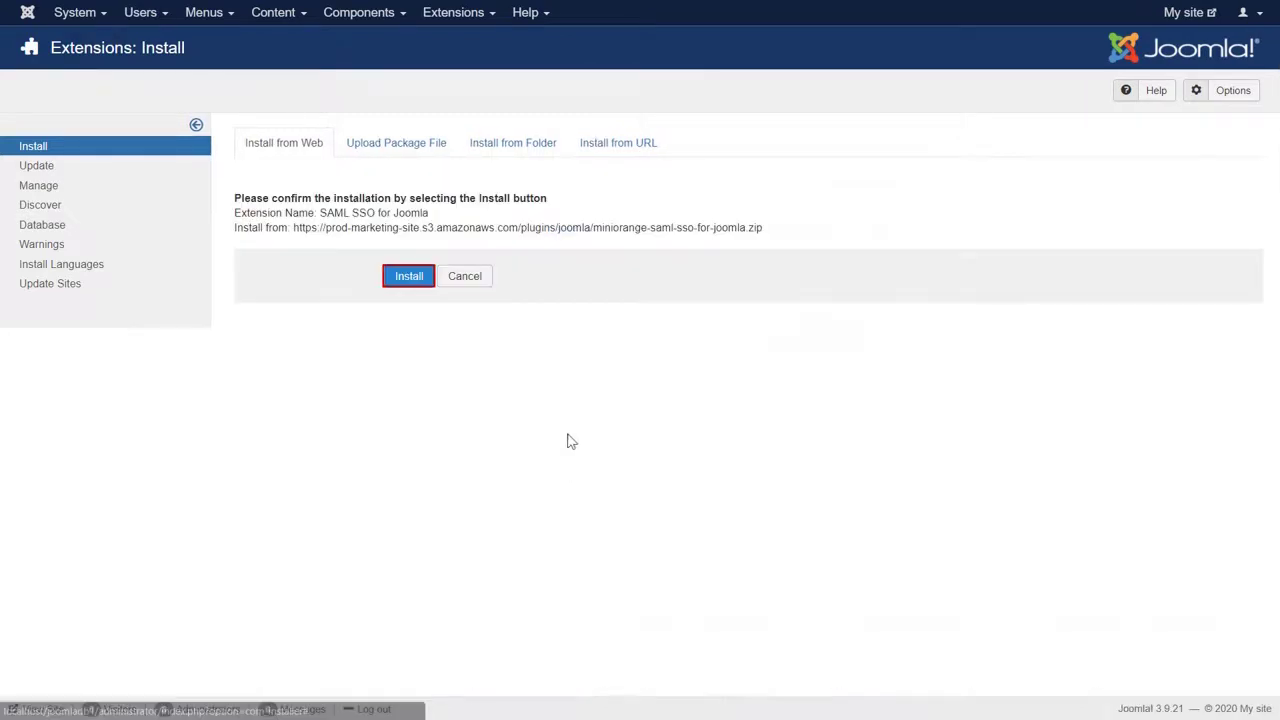
pyautogui.click(409, 283)
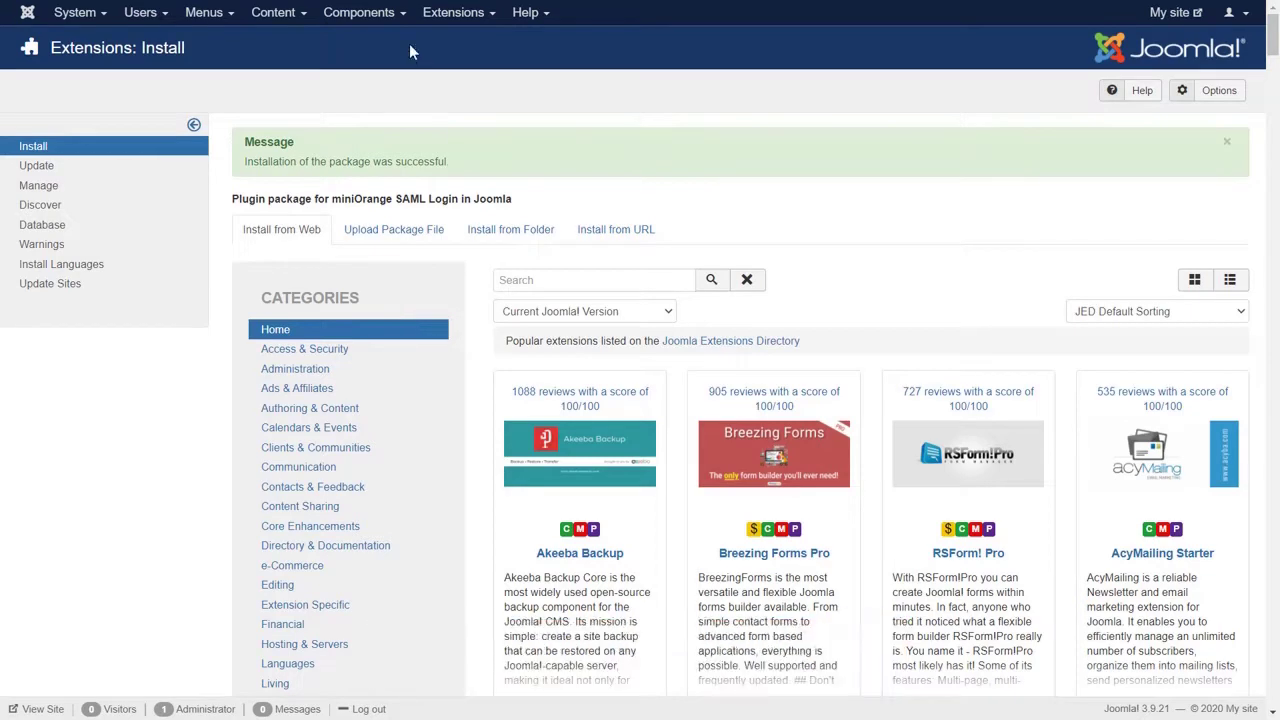
pyautogui.click(398, 14)
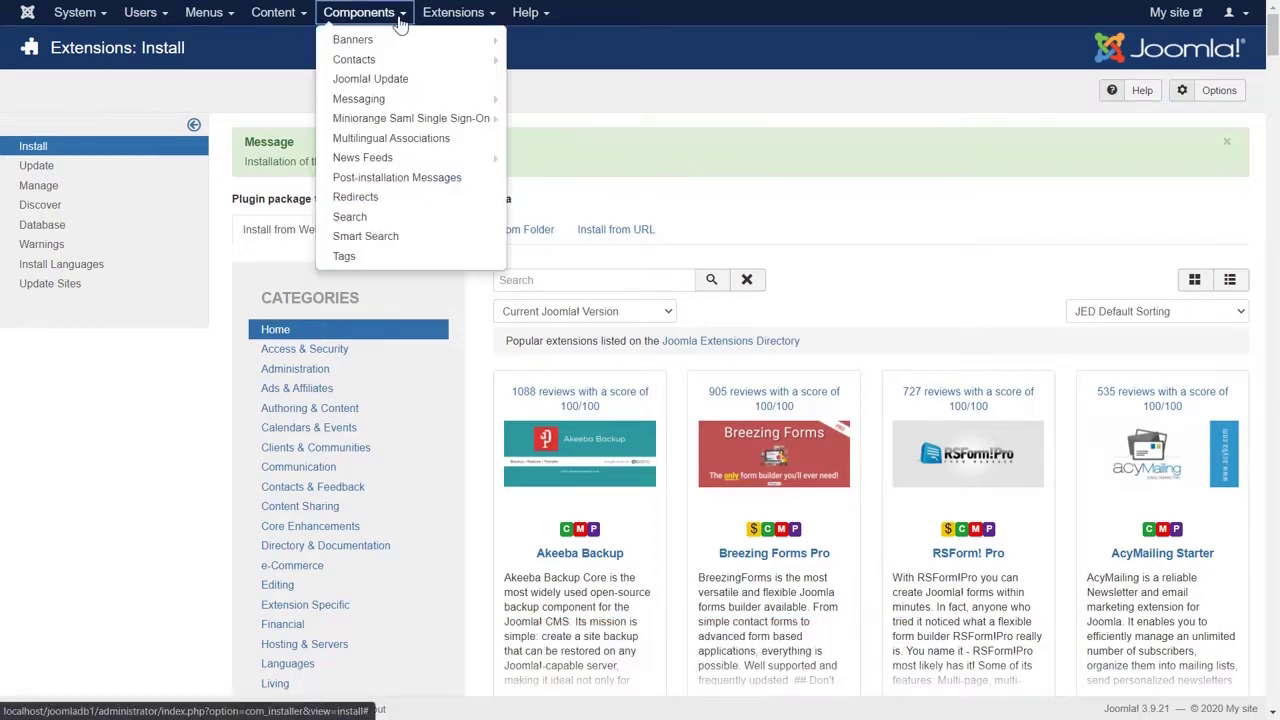
# Step: Open the miniOrange SAML plugin settings, then start a claims-aware relying party trust in AD FS
pyautogui.click(405, 119)
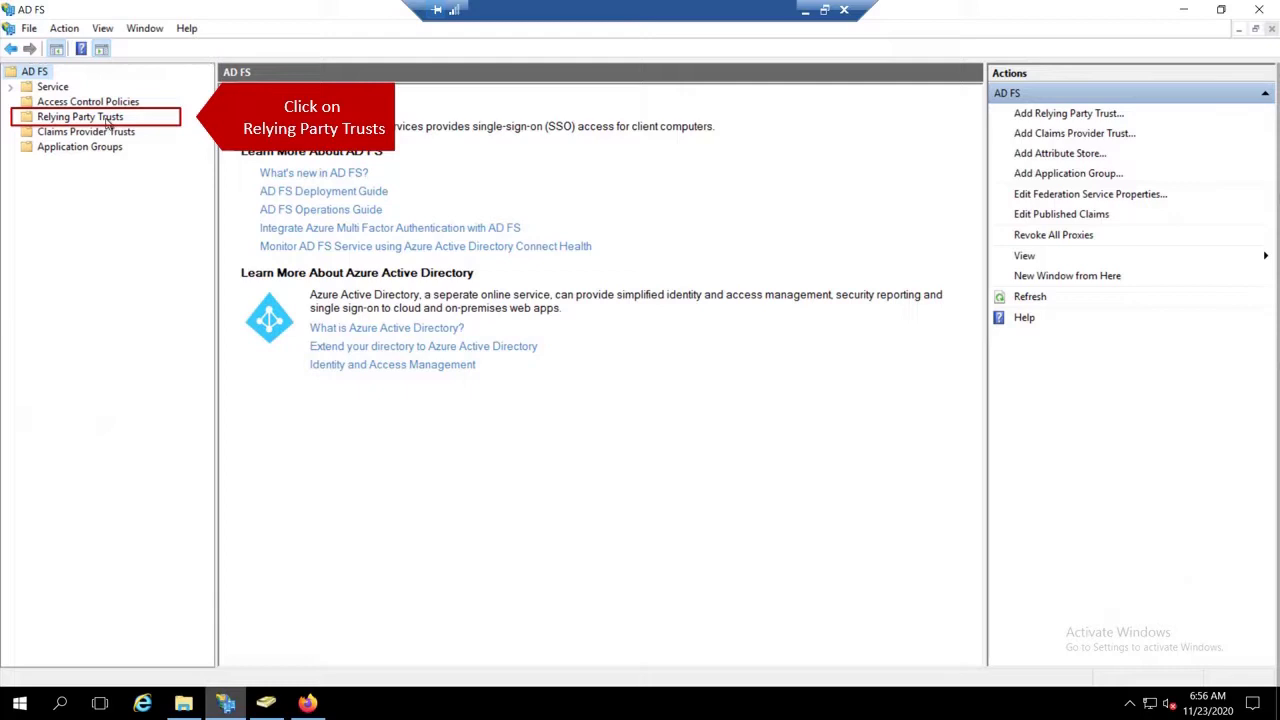
pyautogui.click(107, 119)
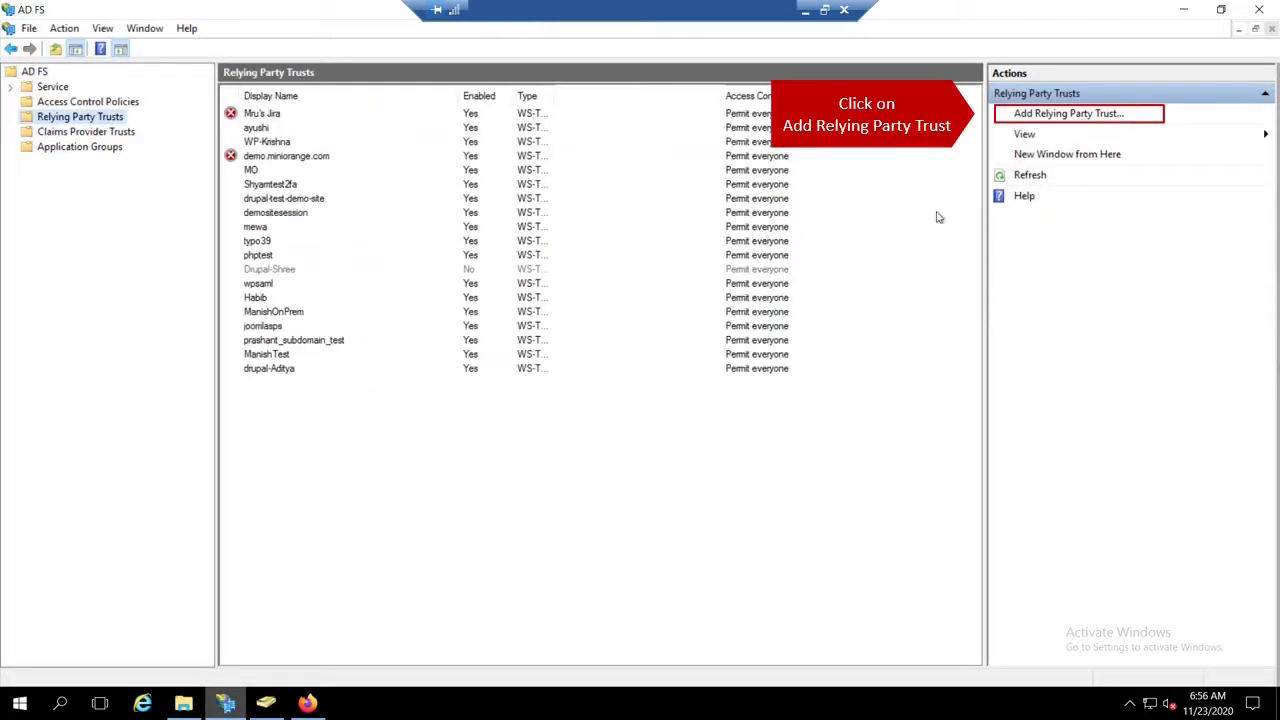
pyautogui.click(1102, 116)
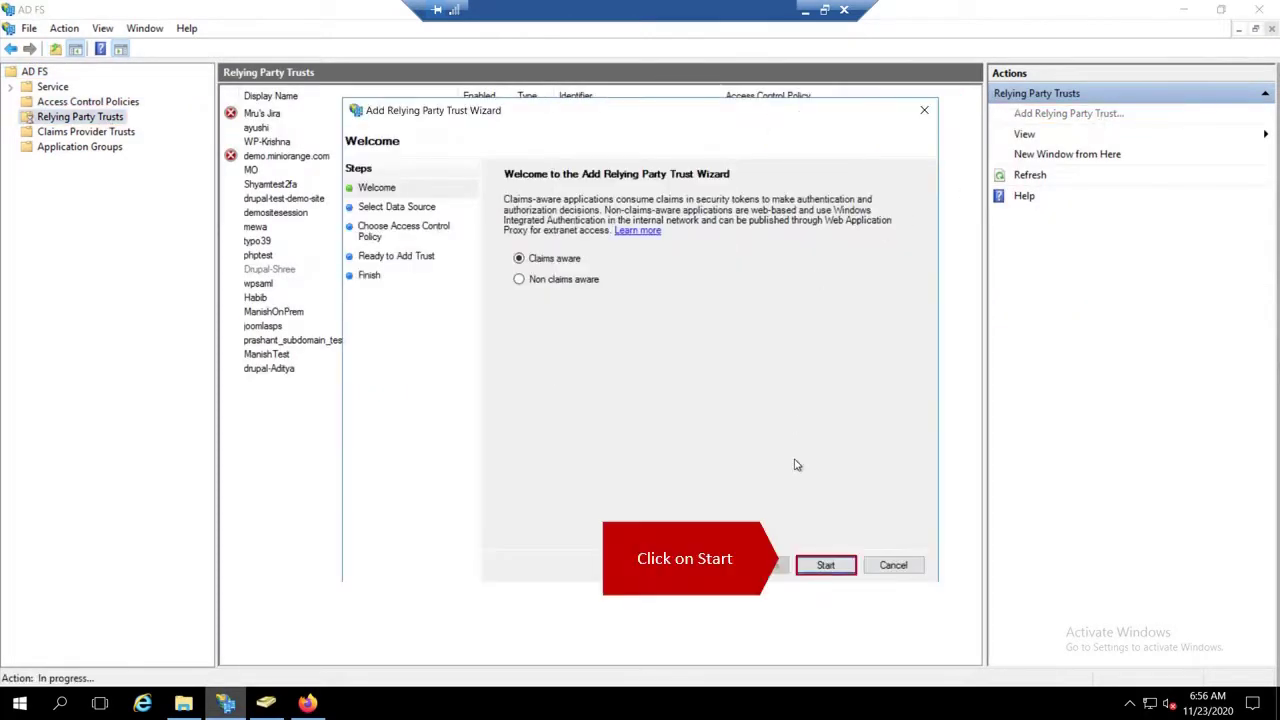
pyautogui.click(815, 570)
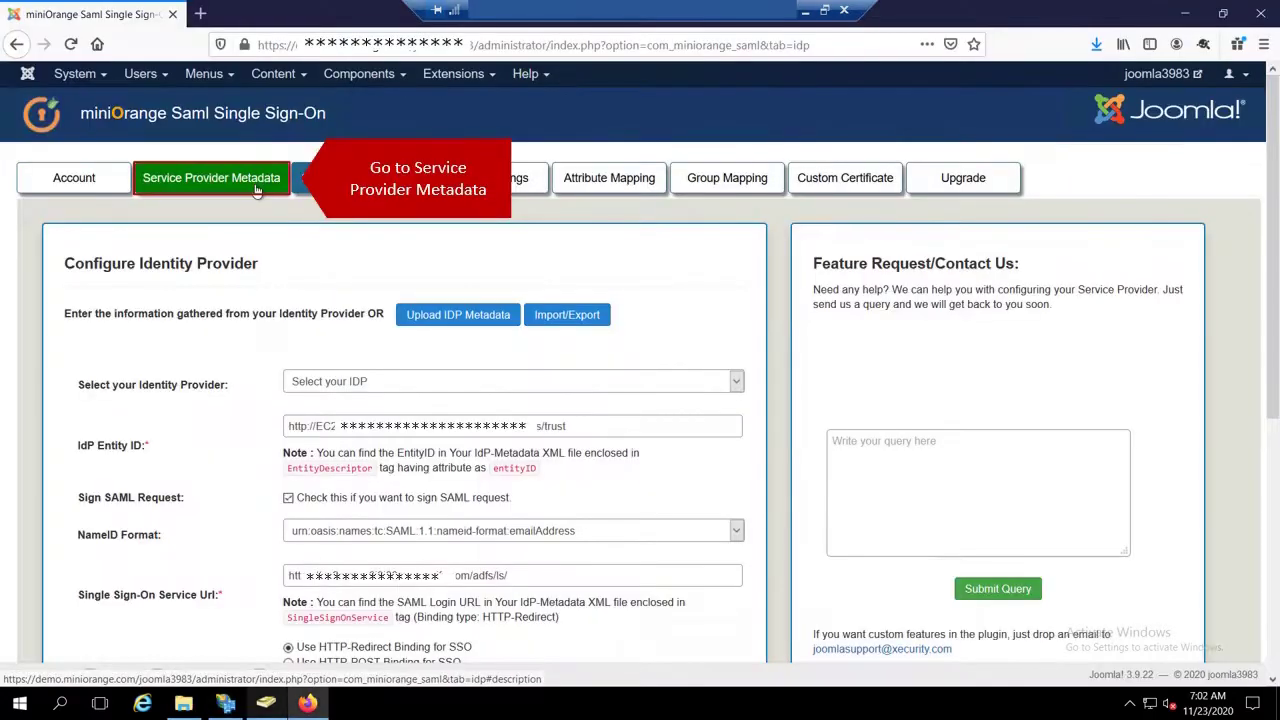
# Step: Copy the metadata URL from the plugin's Service Provider Metadata tab
pyautogui.click(257, 190)
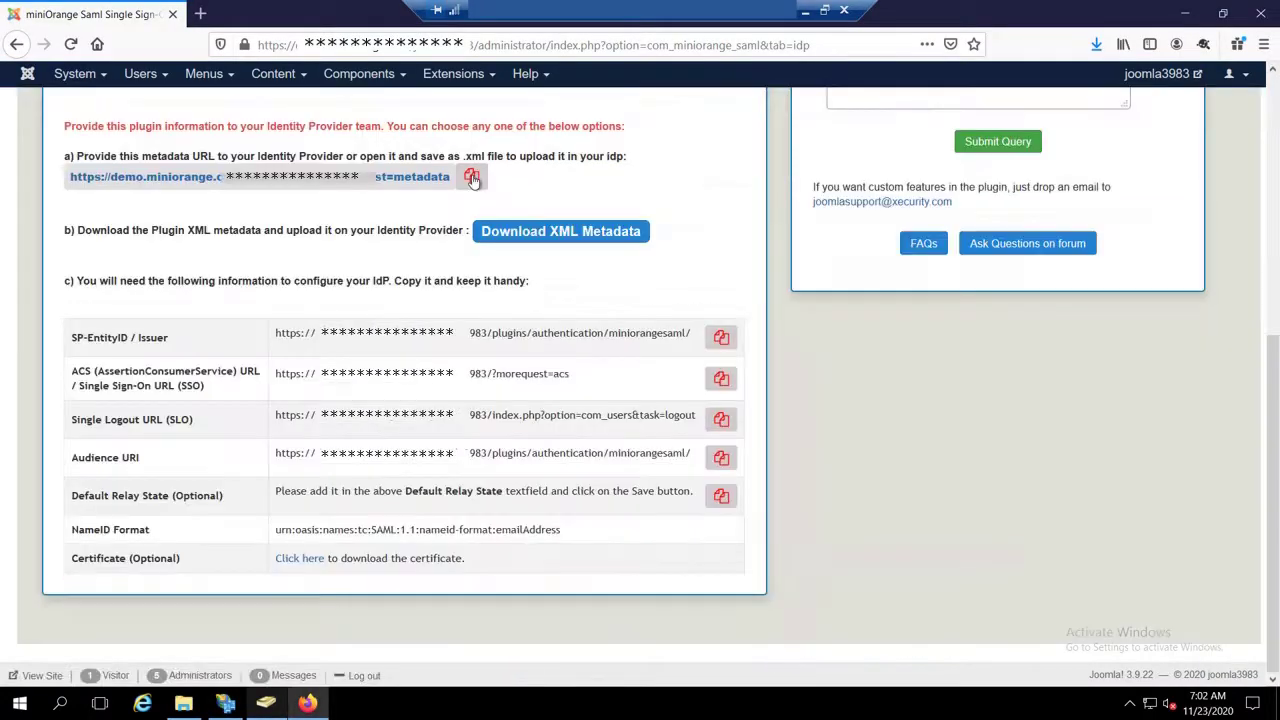
pyautogui.scroll(-5, 473, 180)
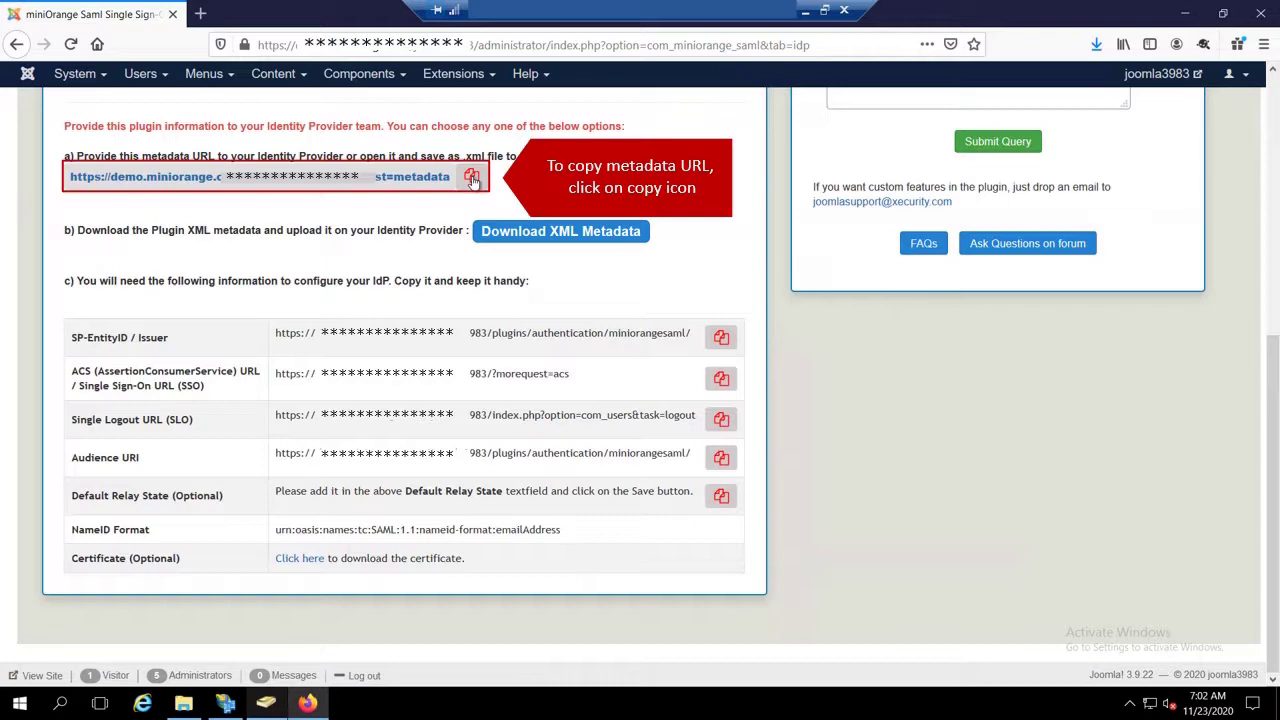
pyautogui.click(473, 179)
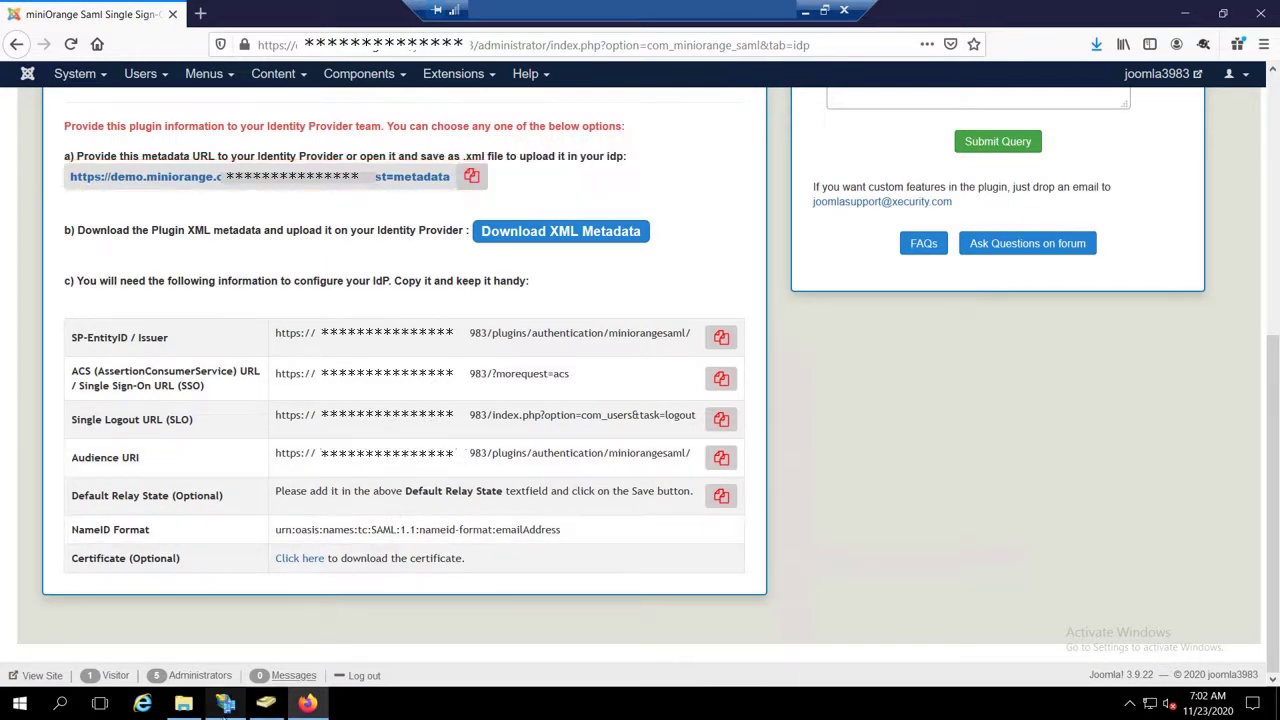
# Step: Import the plugin's metadata URL into the AD FS wizard and name the trust Demo Testing
pyautogui.click(225, 704)
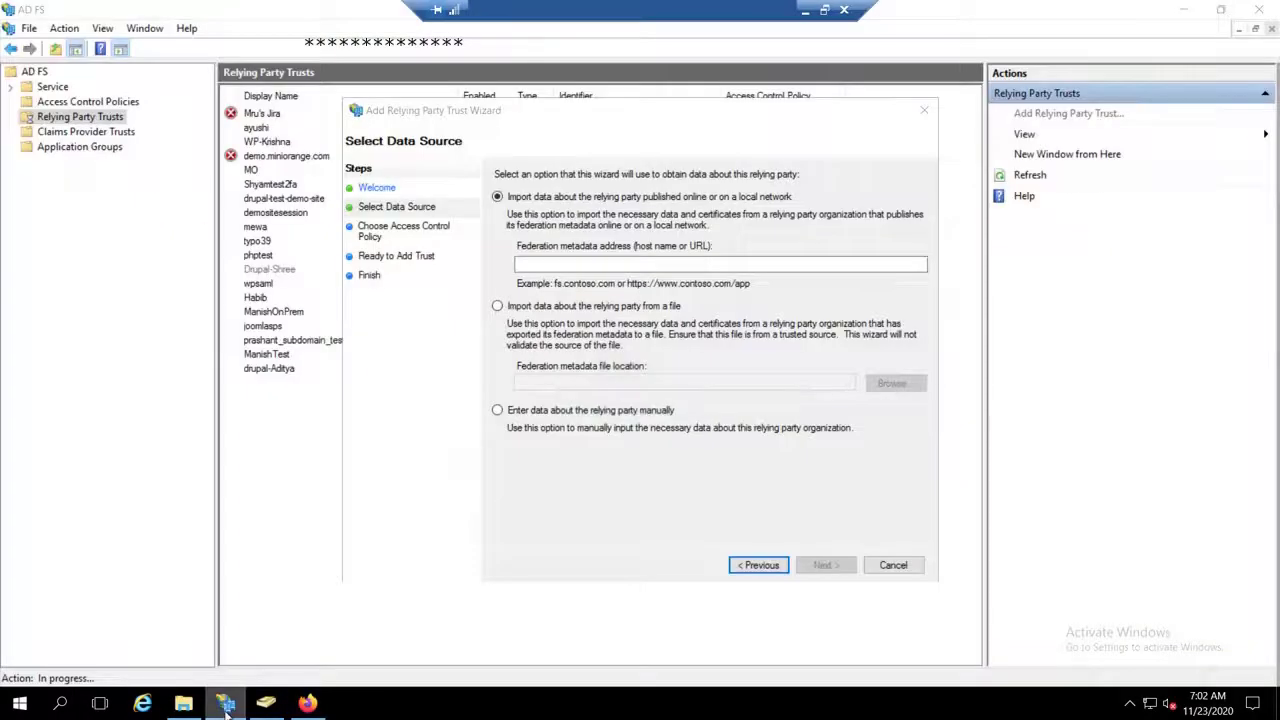
pyautogui.click(567, 263)
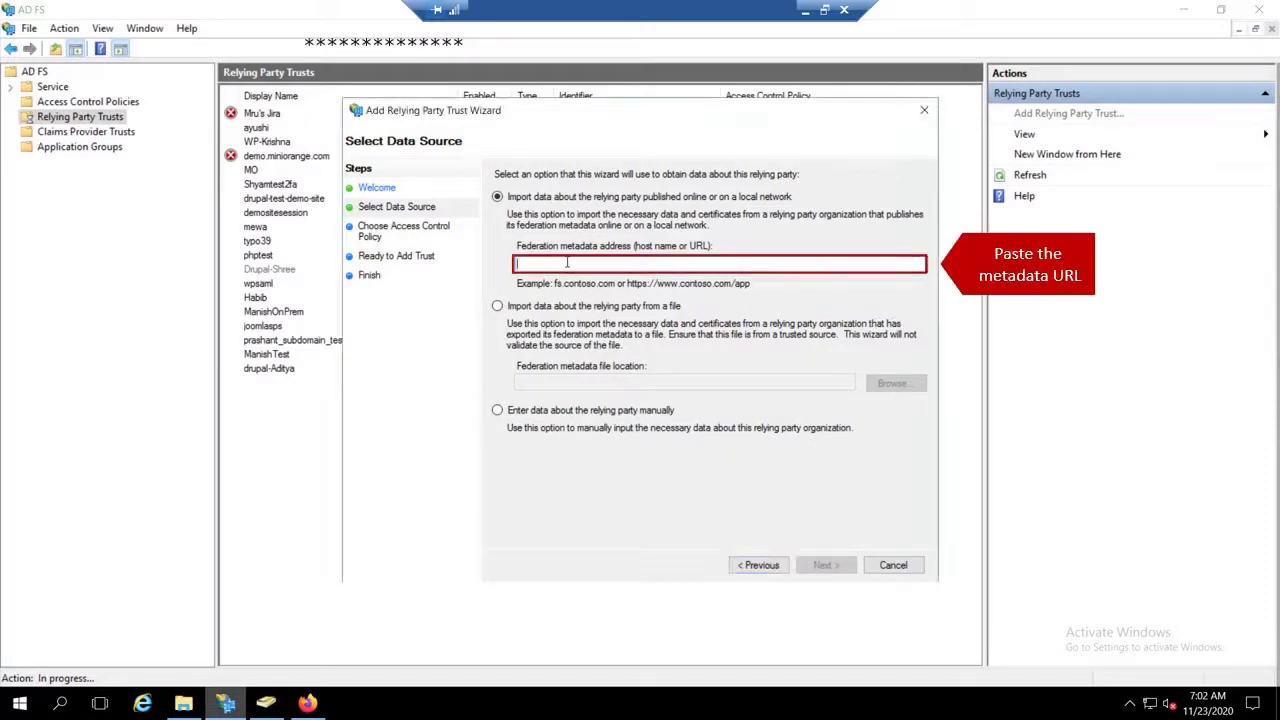
pyautogui.hotkey('ctrl', 'v')
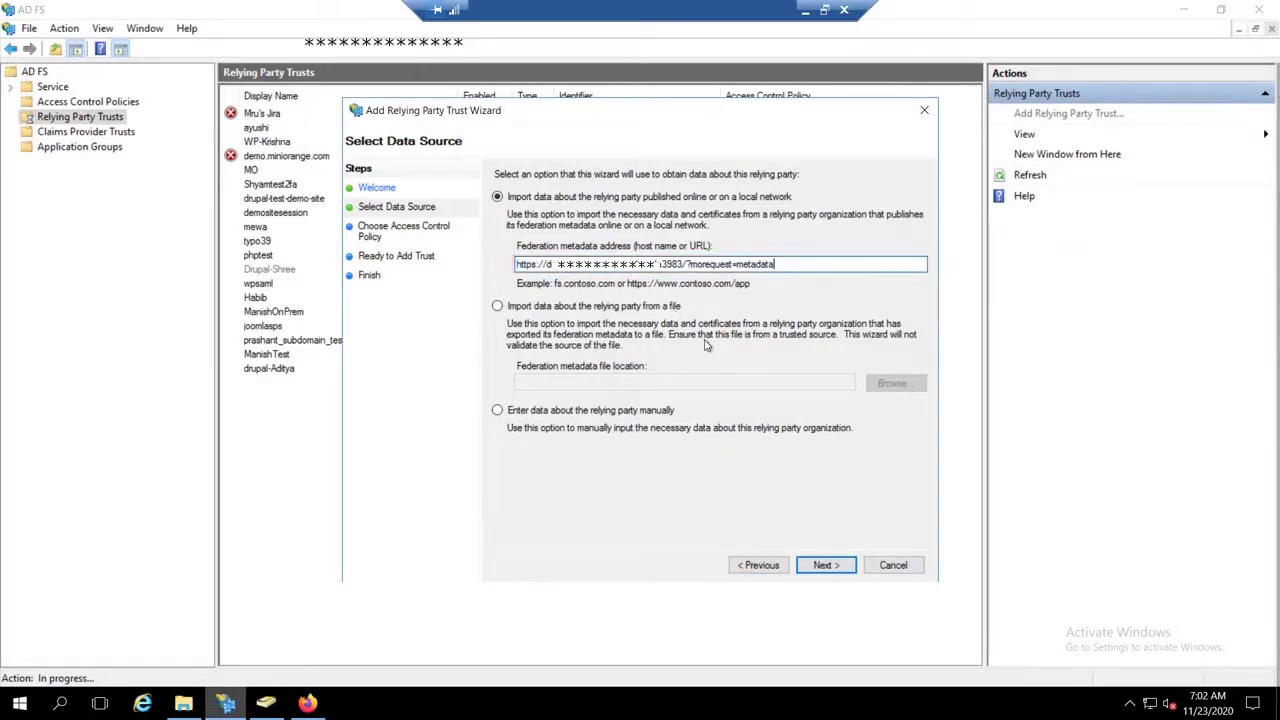
pyautogui.click(830, 568)
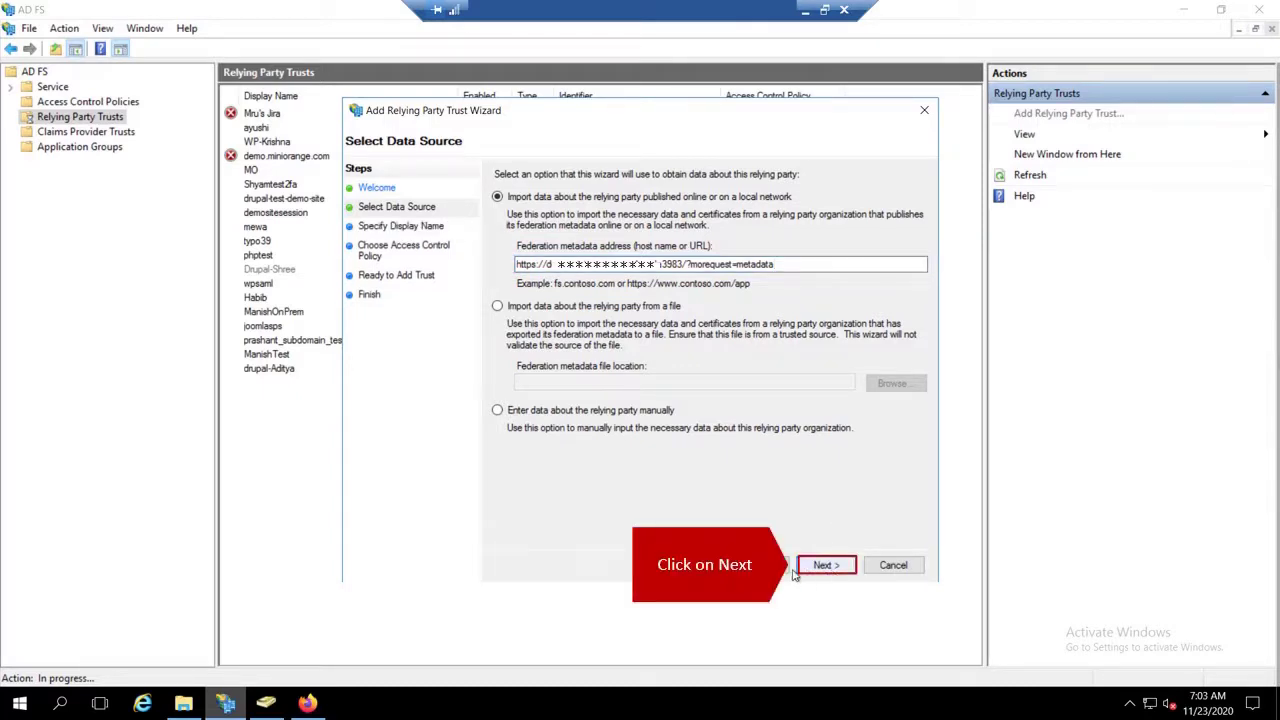
pyautogui.write('Demo Testing')
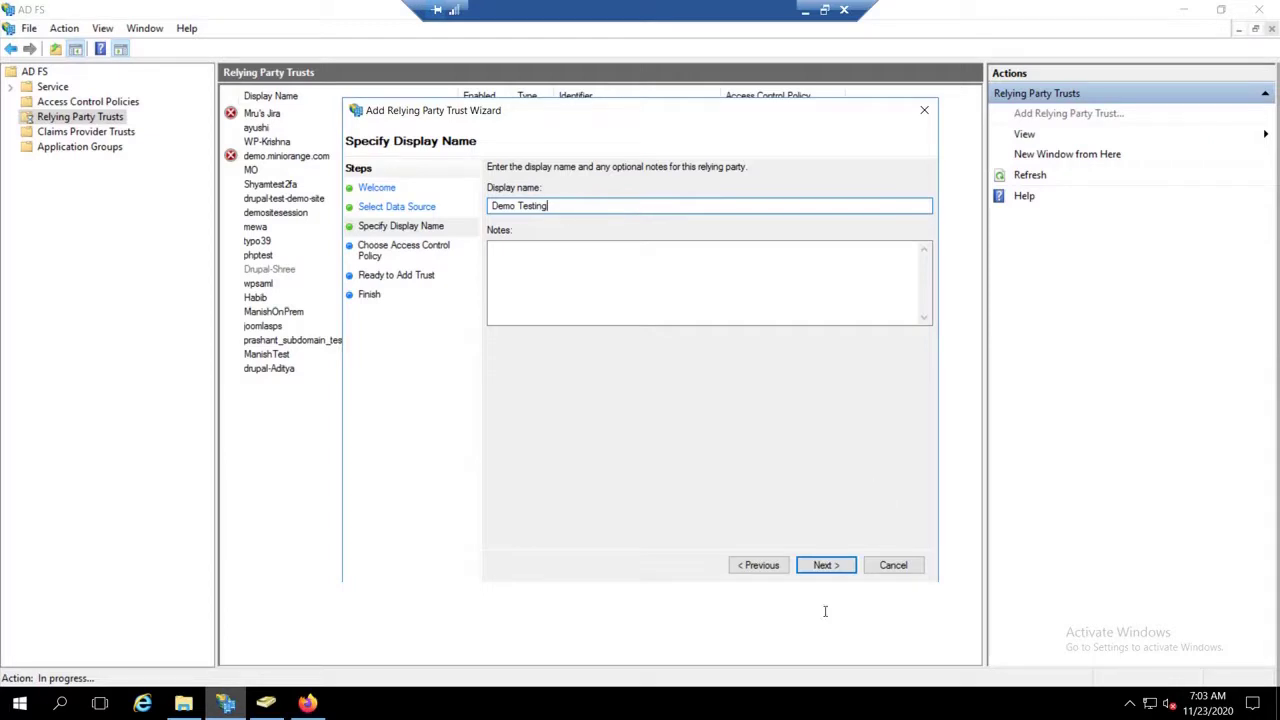
# Step: Apply the Permit everyone access policy and add the Demo Testing trust
pyautogui.click(826, 566)
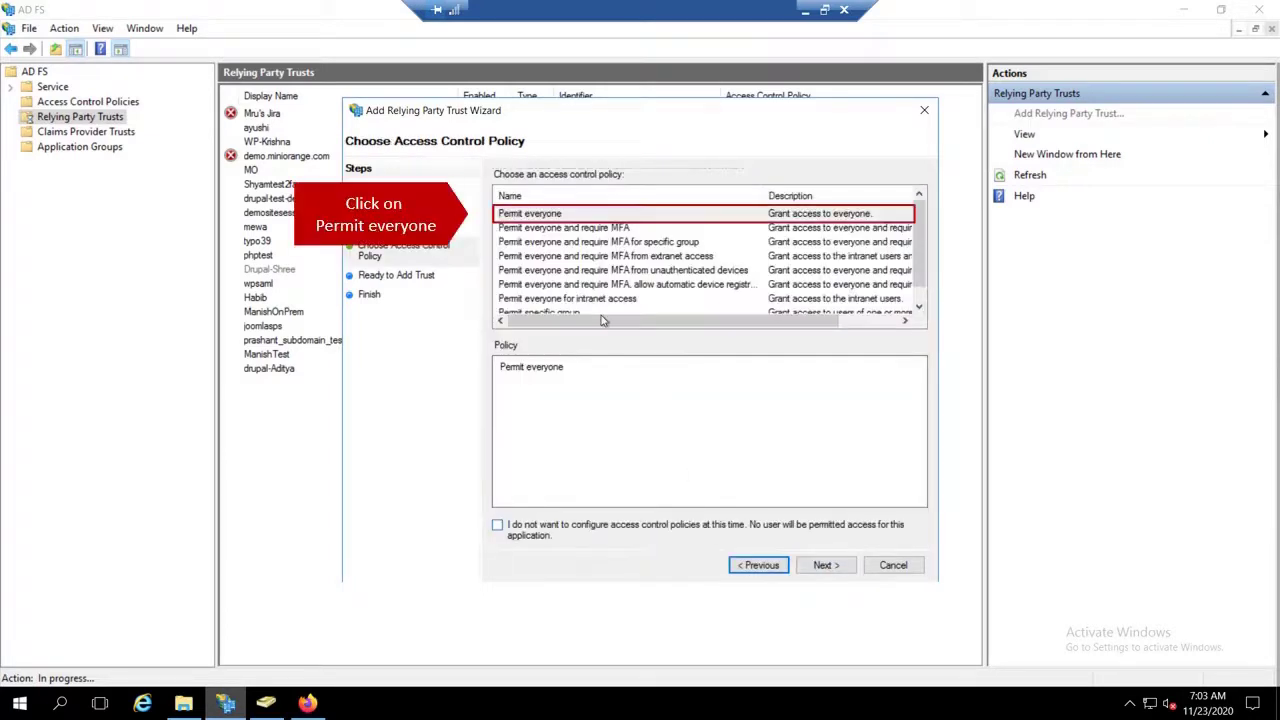
pyautogui.click(568, 215)
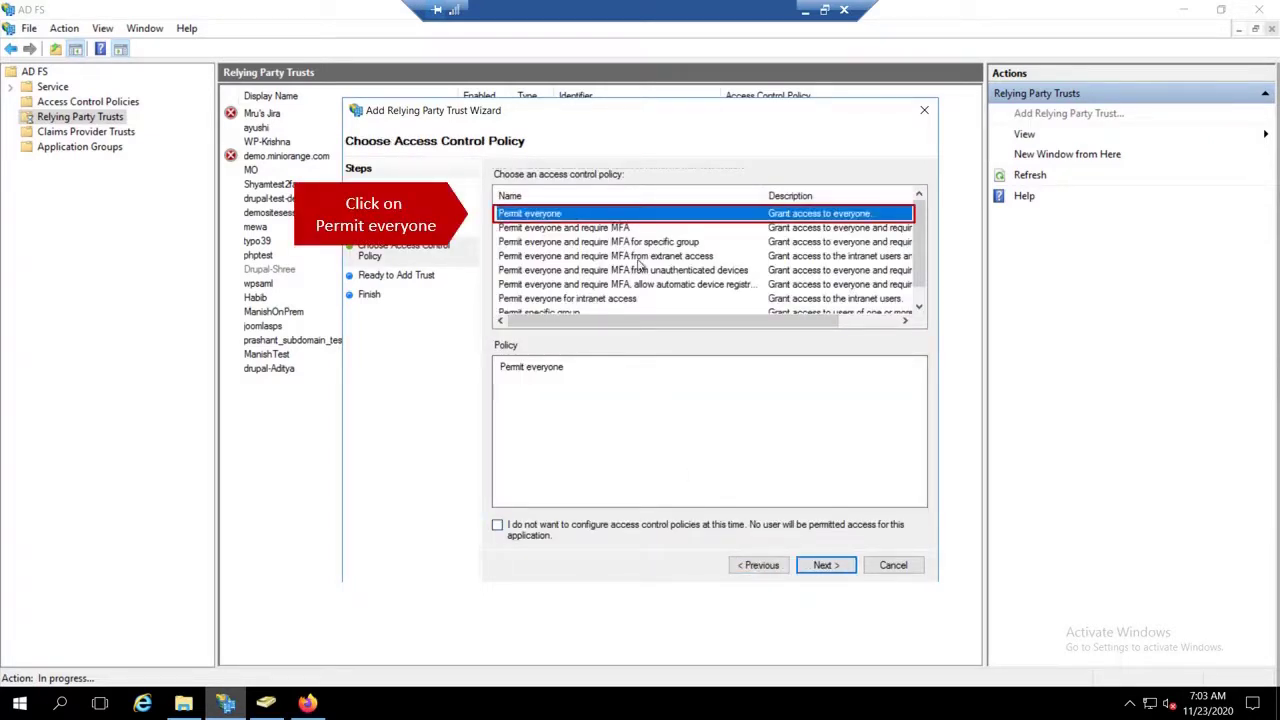
pyautogui.click(826, 566)
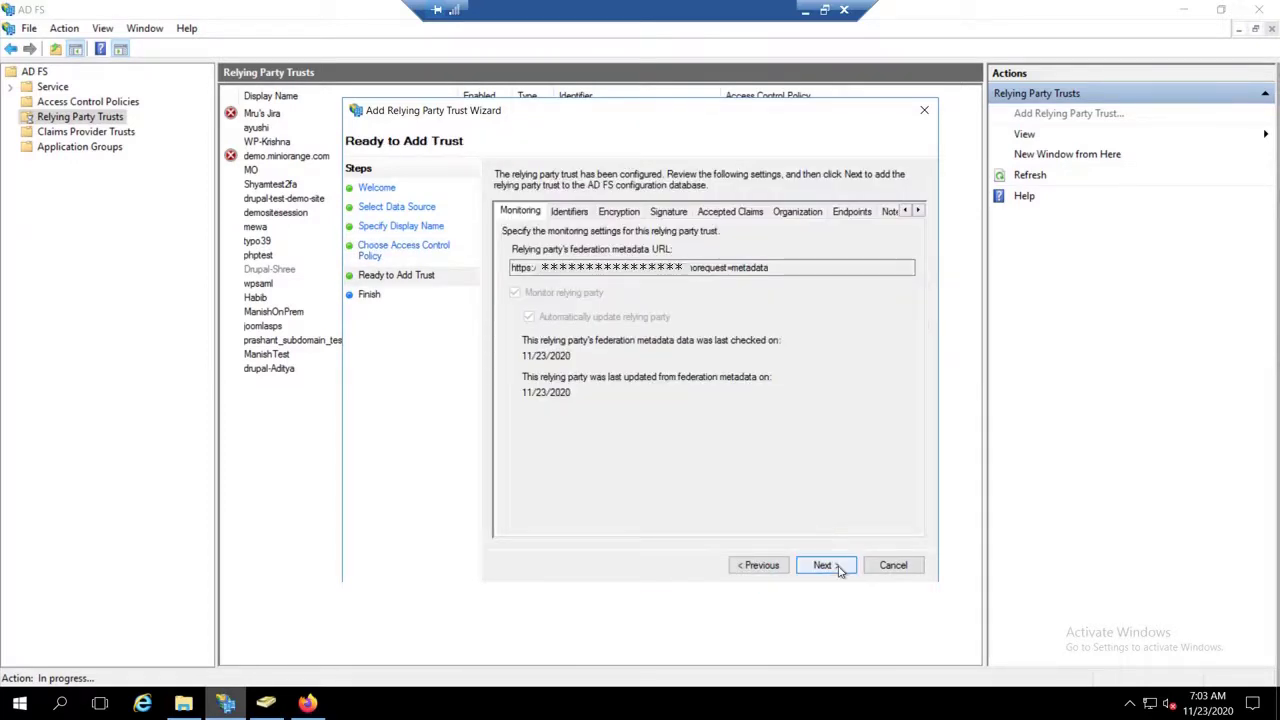
pyautogui.click(826, 566)
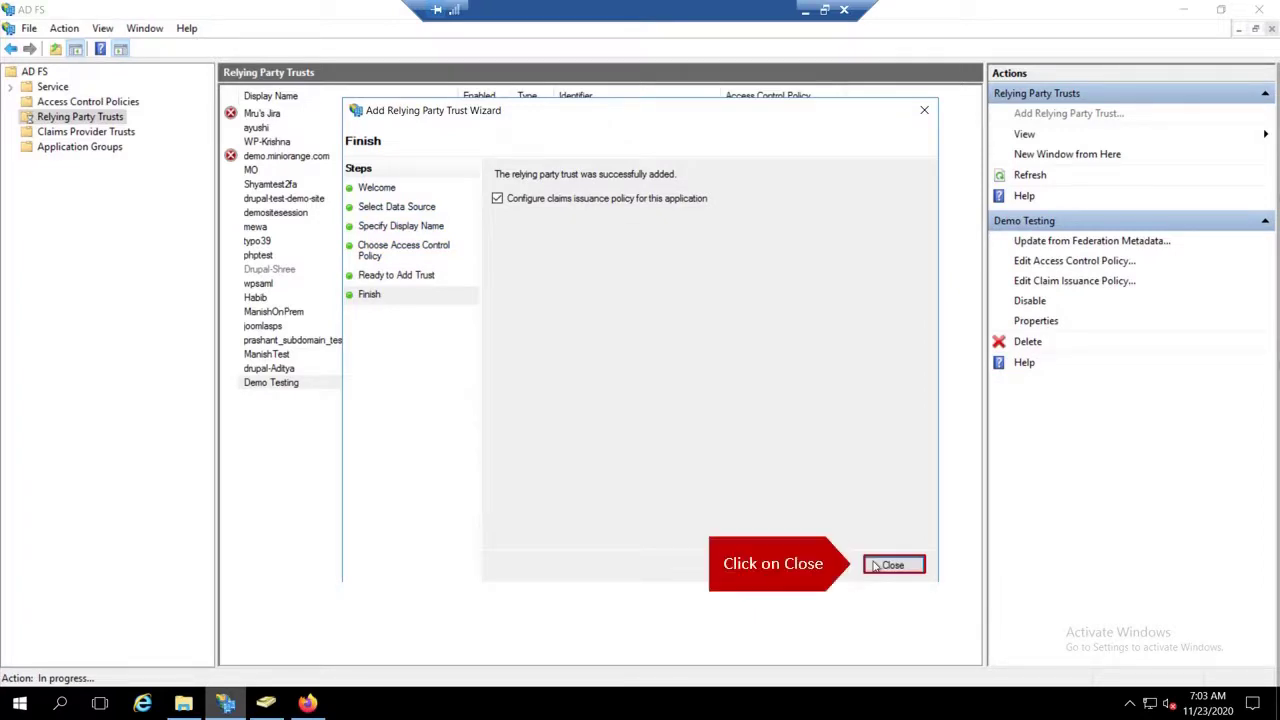
# Step: Add a claim rule to Demo Testing using the Send LDAP Attributes as Claims template
pyautogui.click(875, 566)
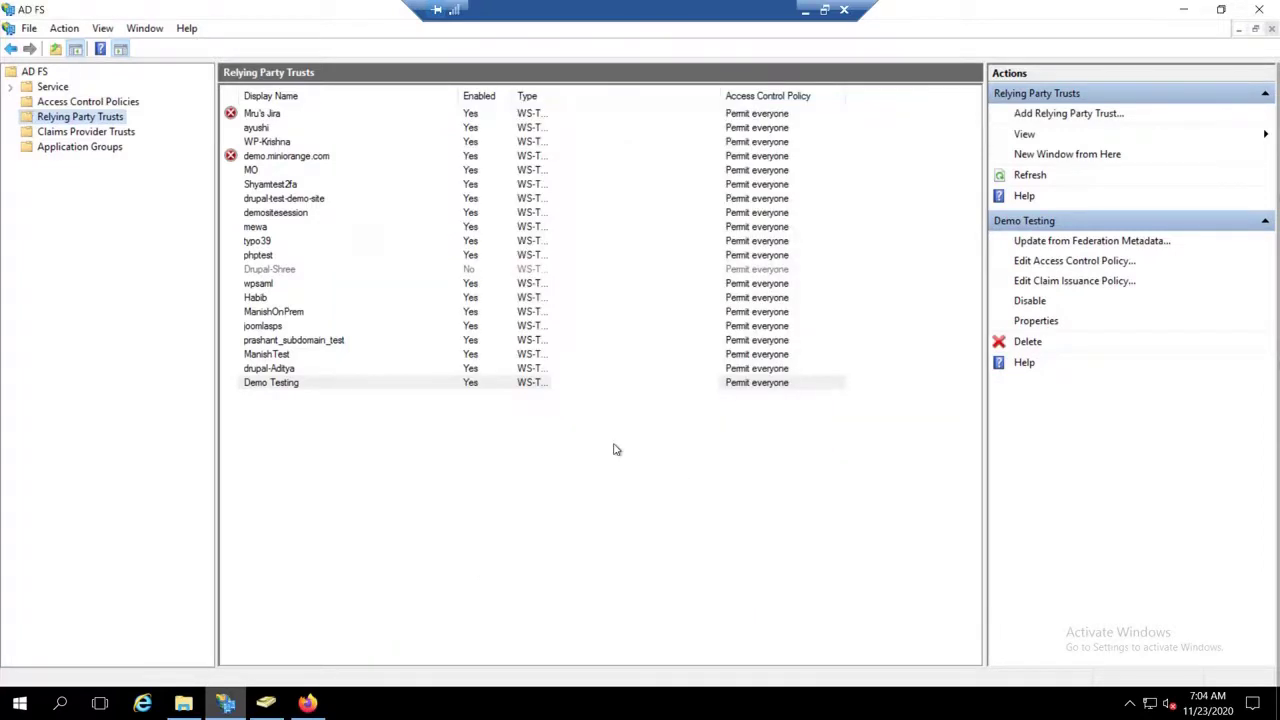
pyautogui.click(616, 386)
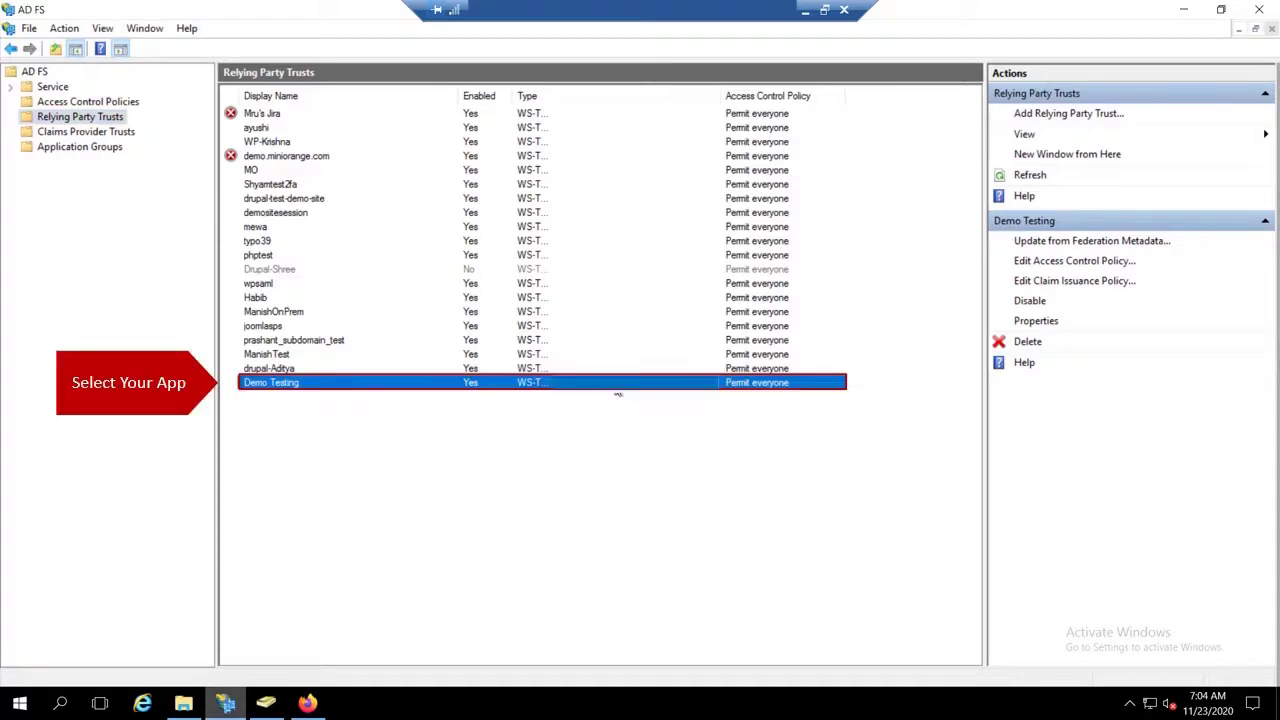
pyautogui.click(1082, 283)
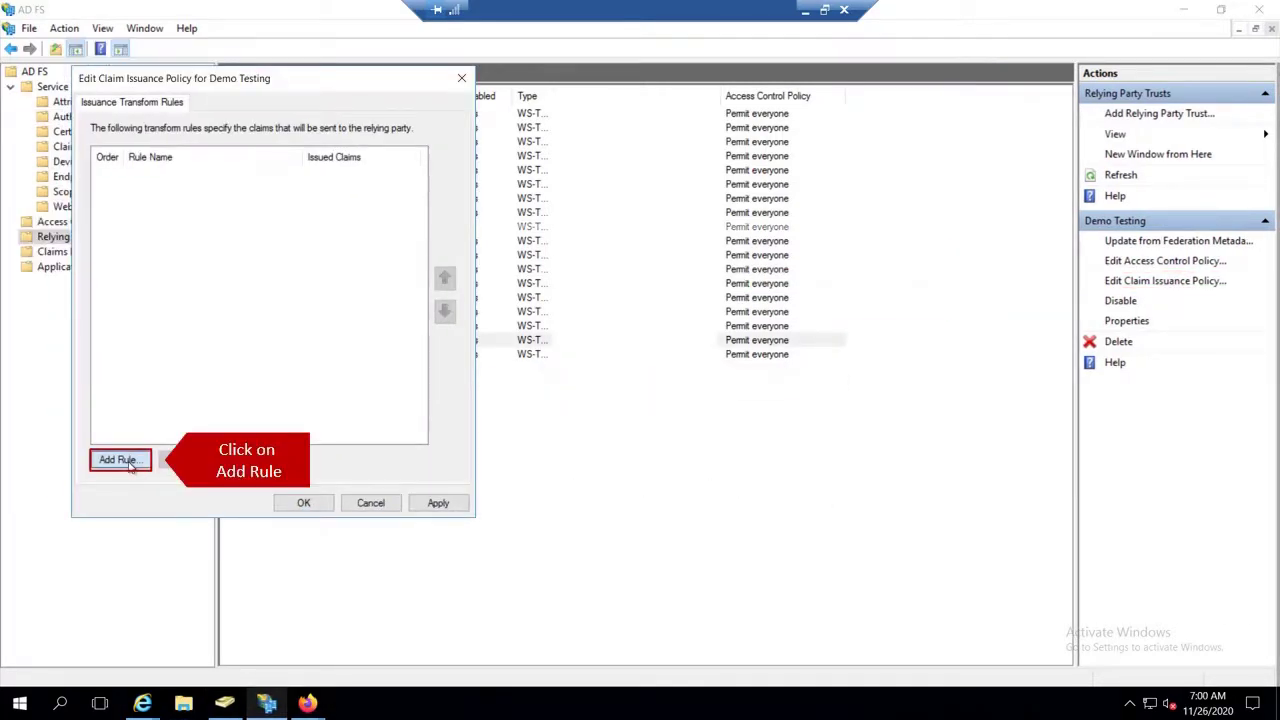
pyautogui.click(118, 460)
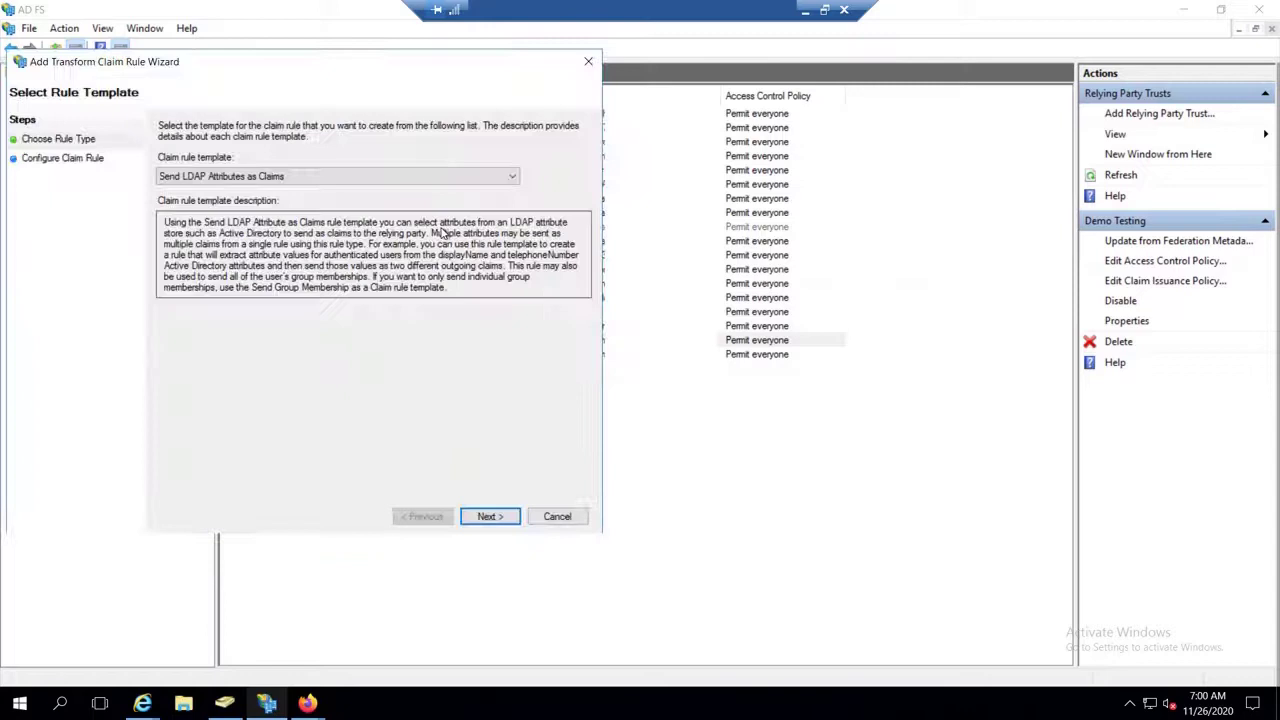
pyautogui.click(455, 177)
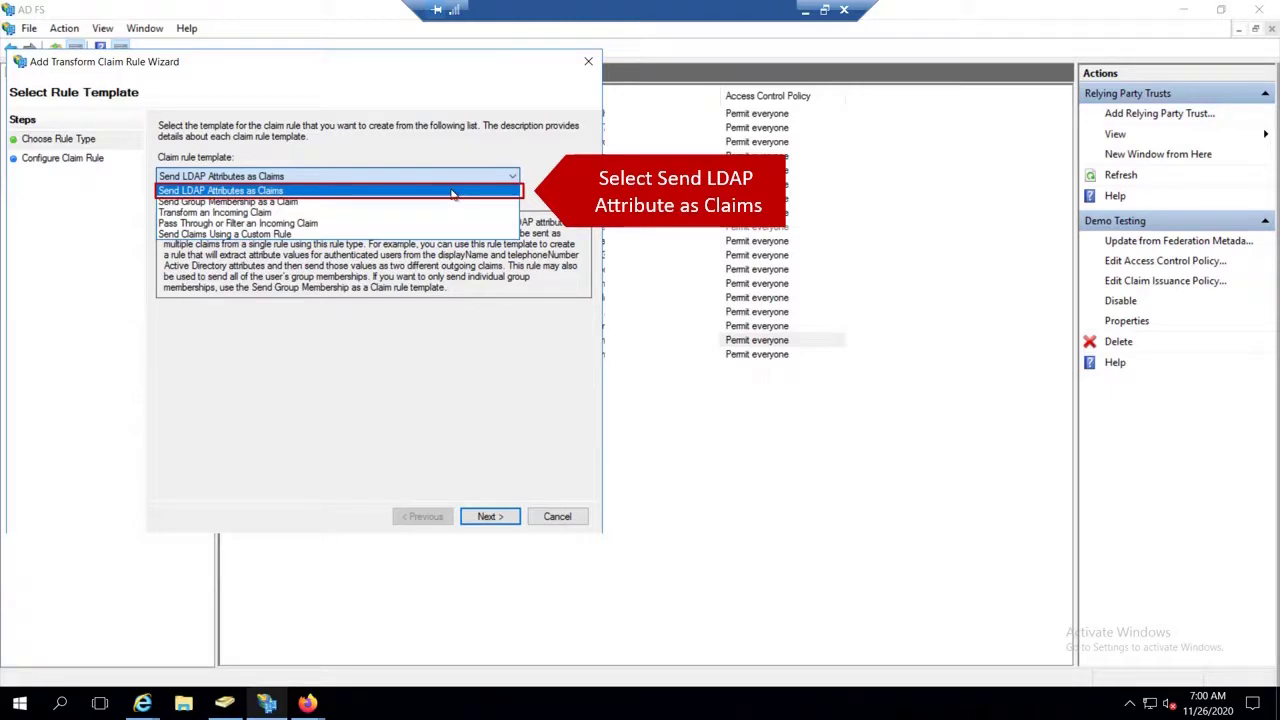
pyautogui.click(452, 194)
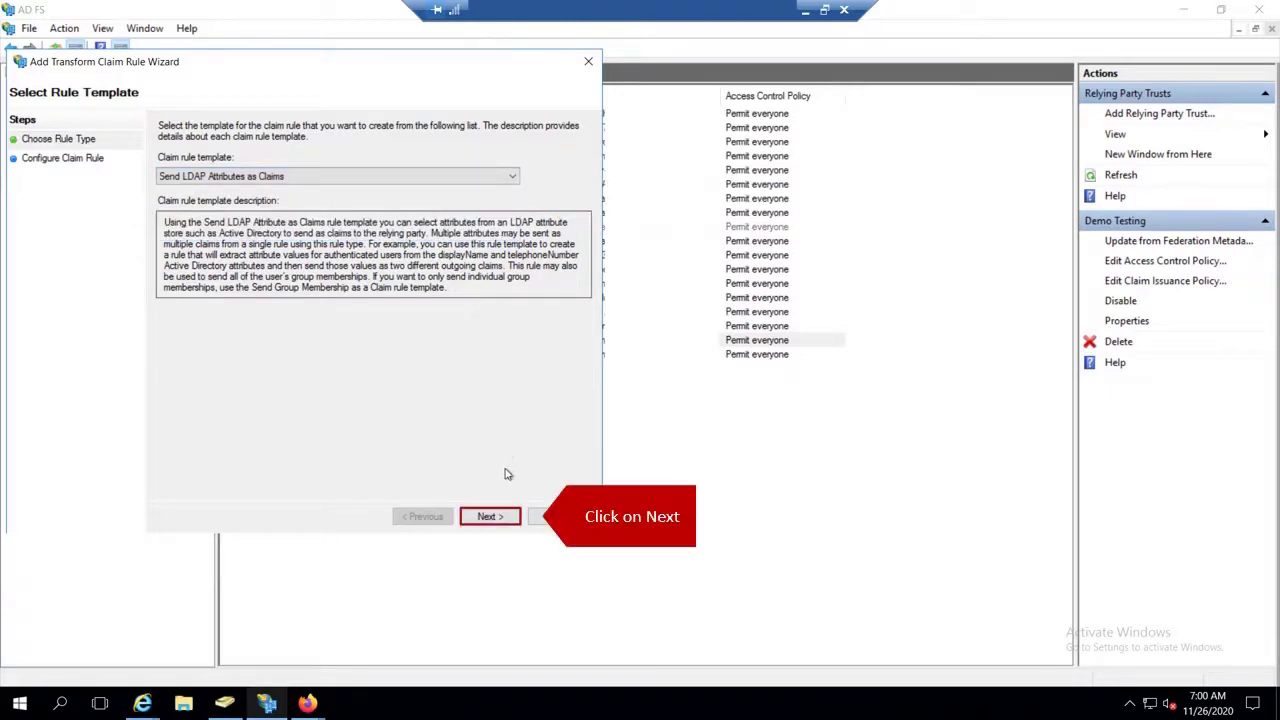
pyautogui.click(509, 518)
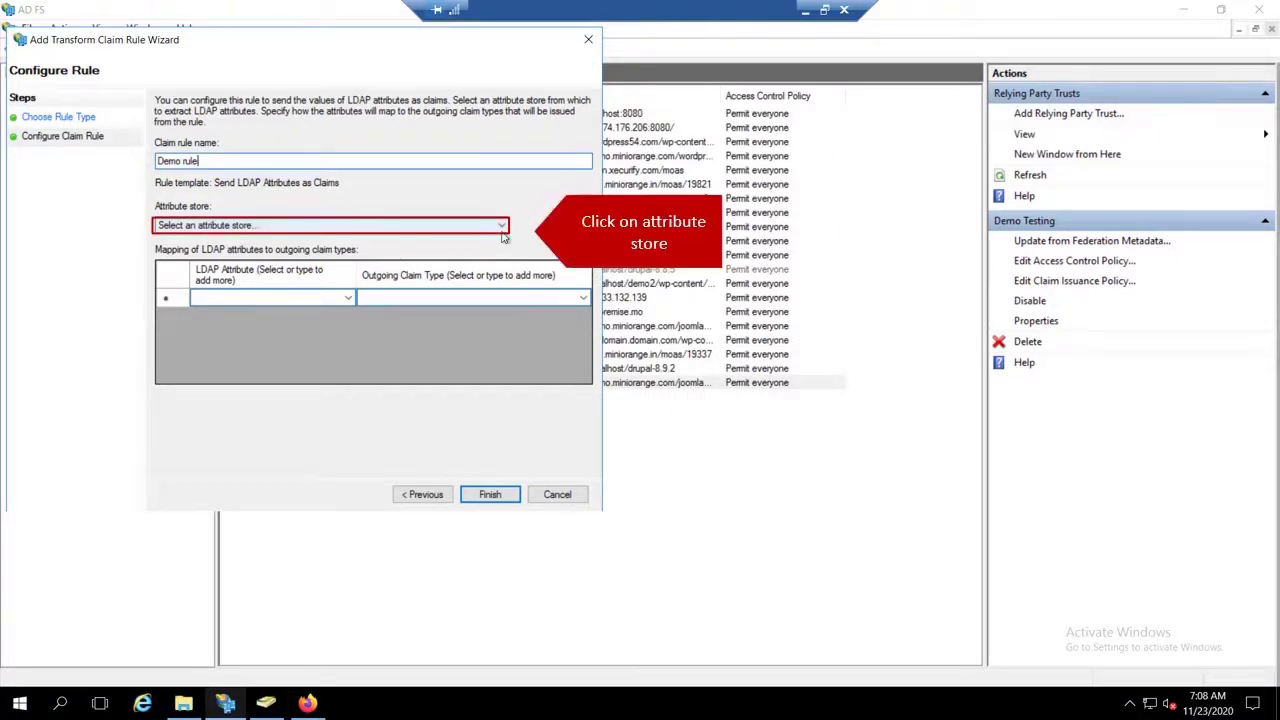
# Step: Configure Demo rule on Active Directory, mapping E-Mail-Addresses to Name ID
pyautogui.click(501, 229)
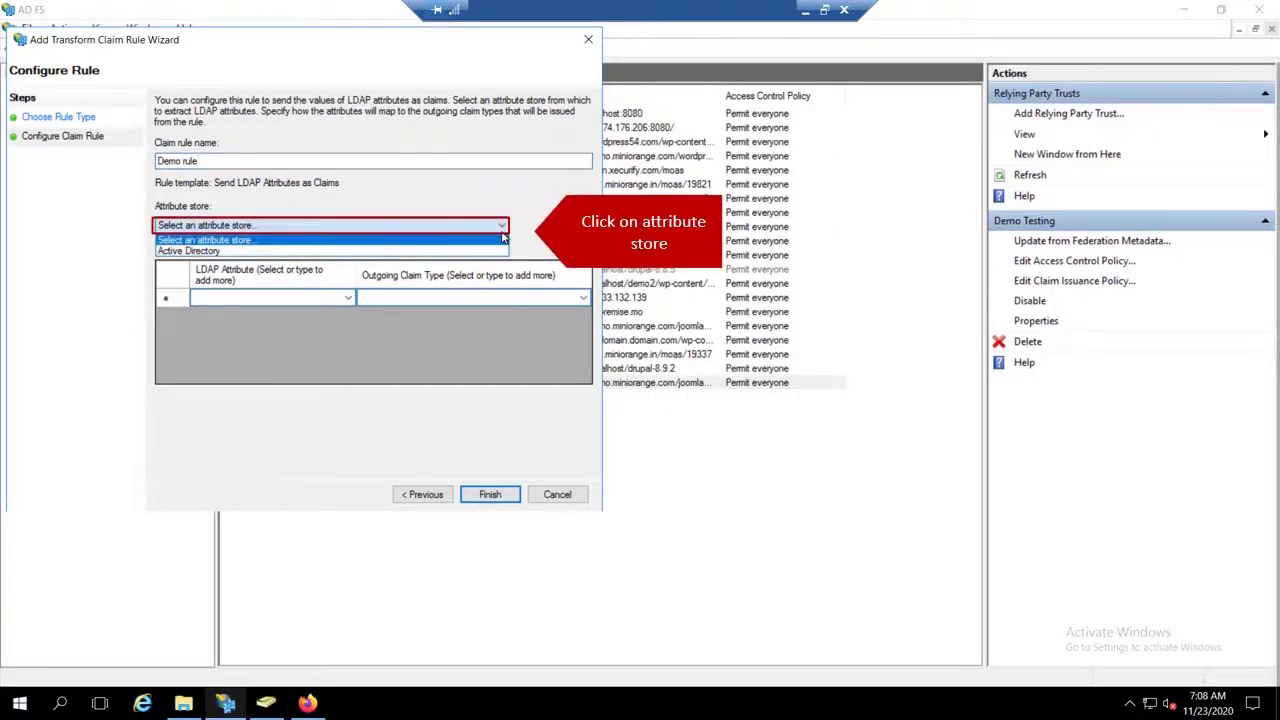
pyautogui.click(281, 256)
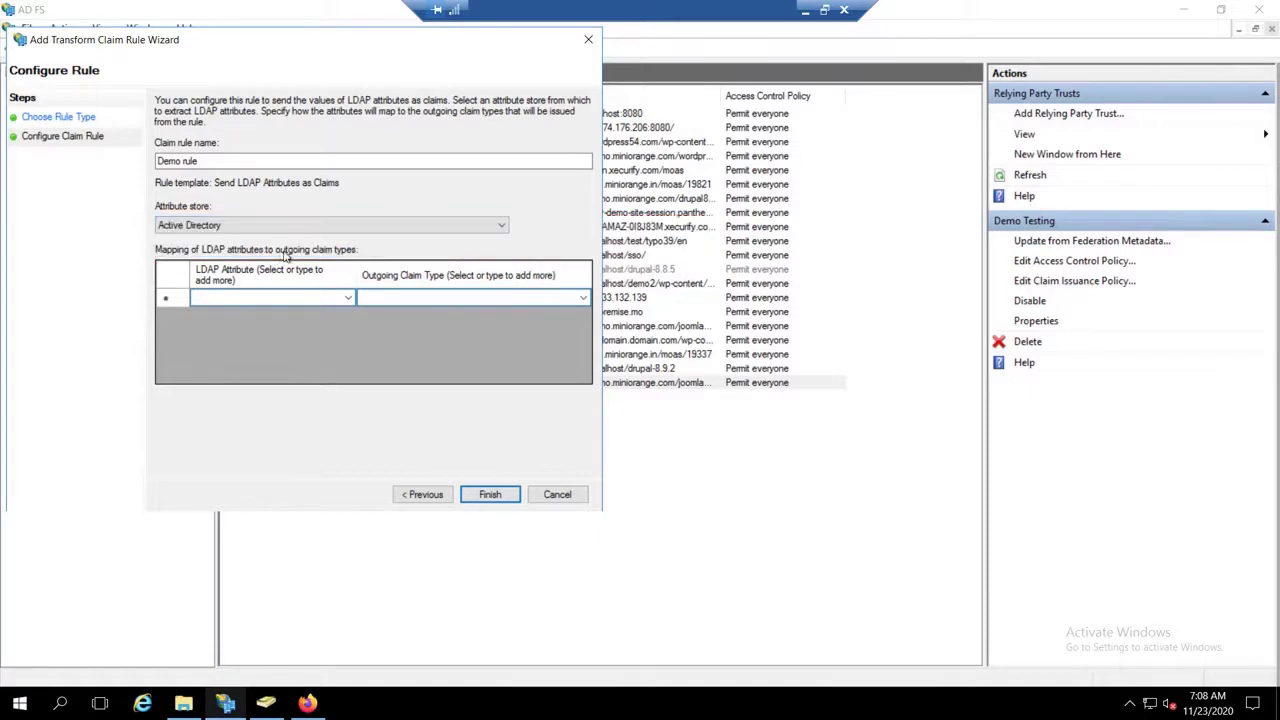
pyautogui.click(349, 300)
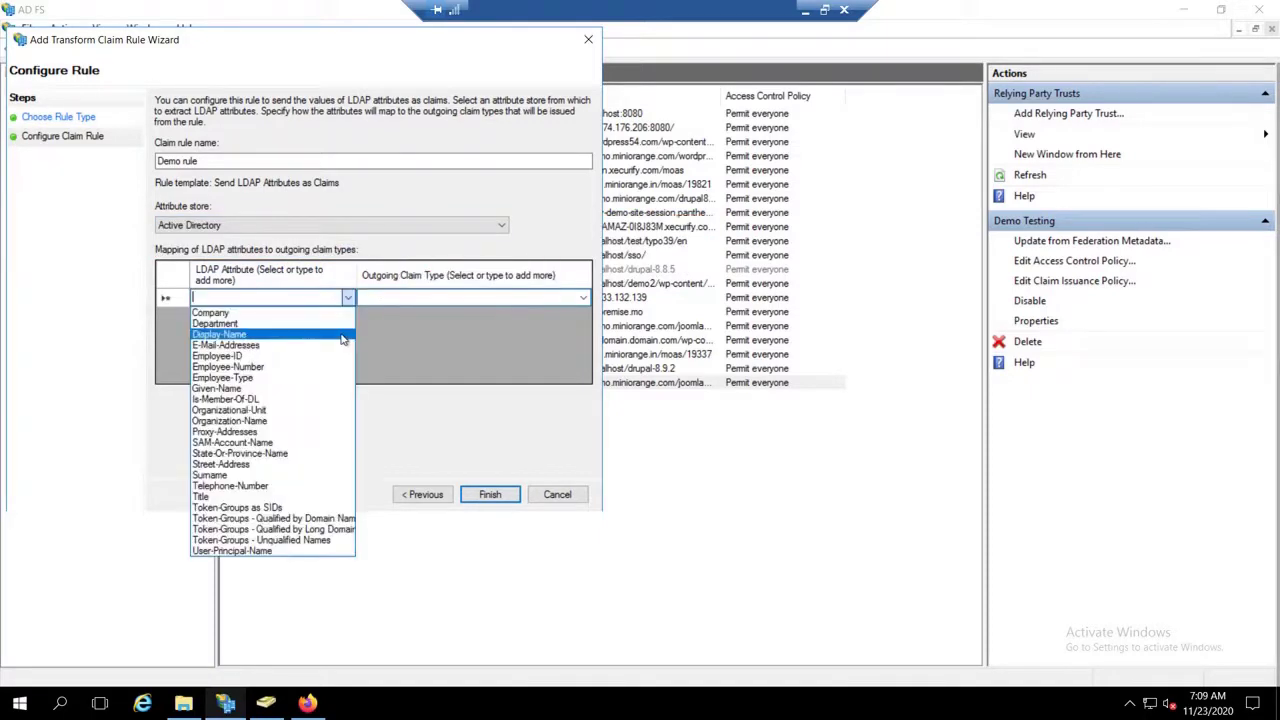
pyautogui.click(308, 346)
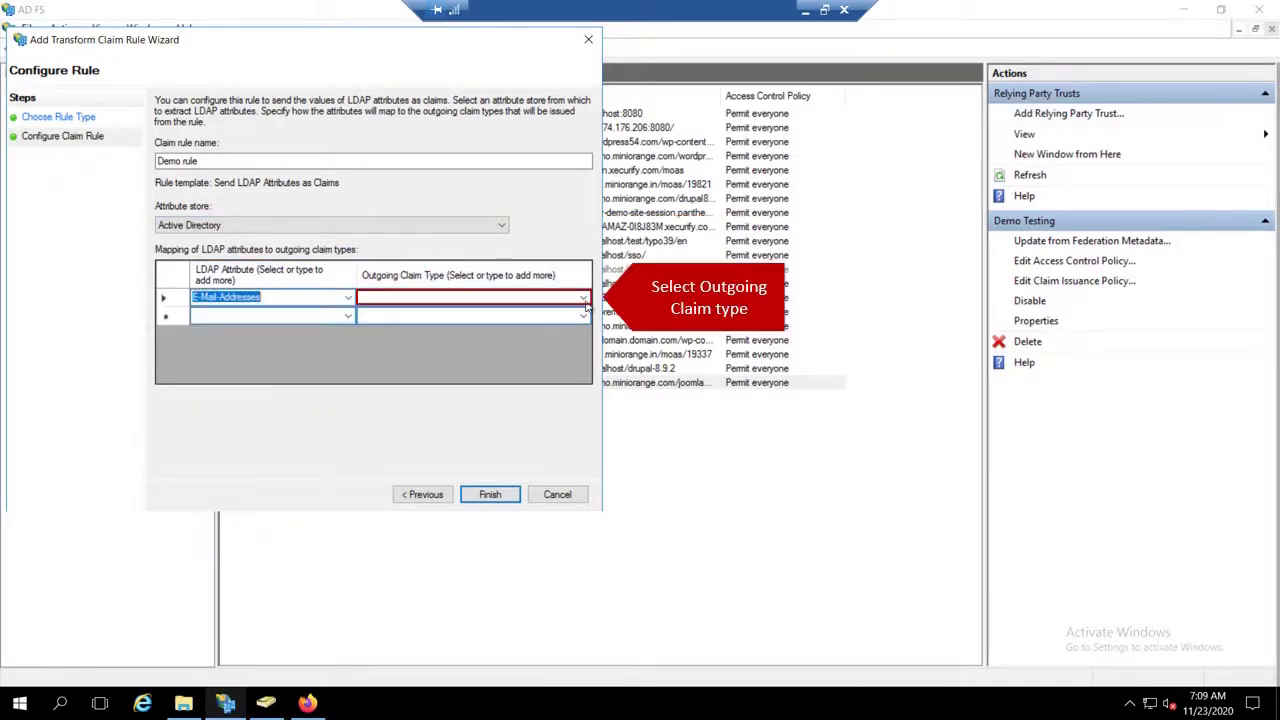
pyautogui.click(583, 298)
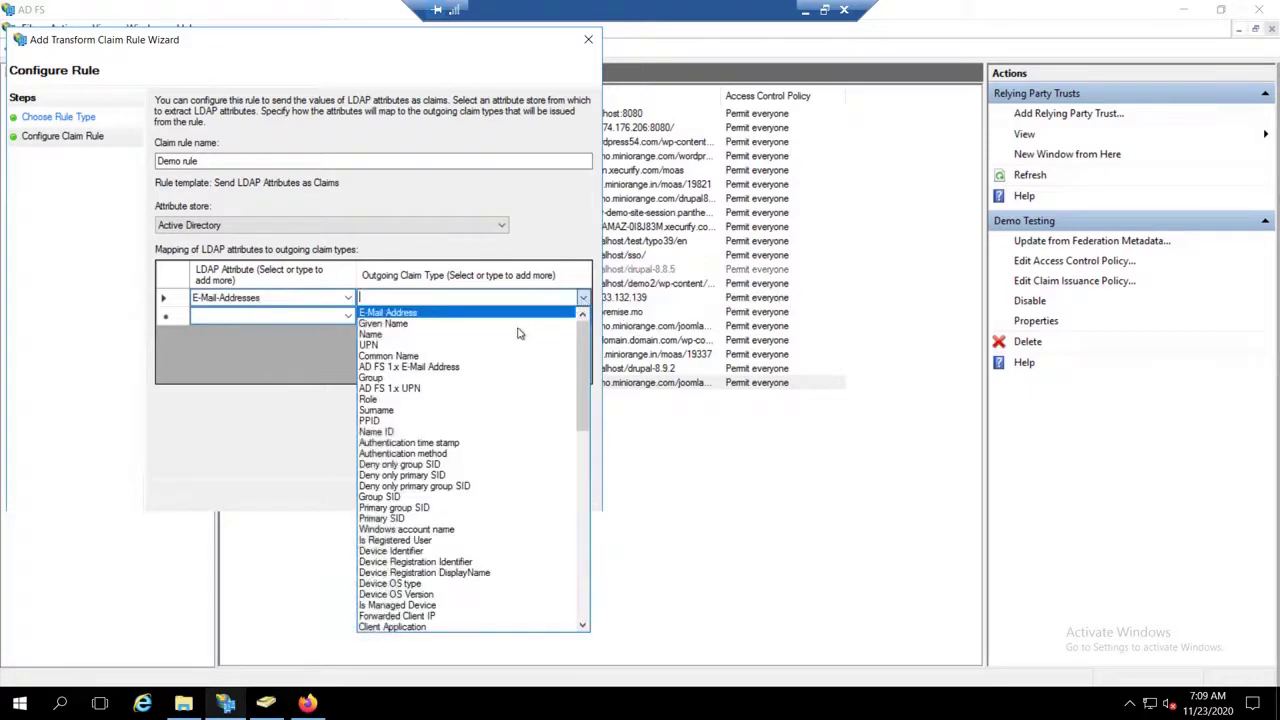
pyautogui.click(380, 433)
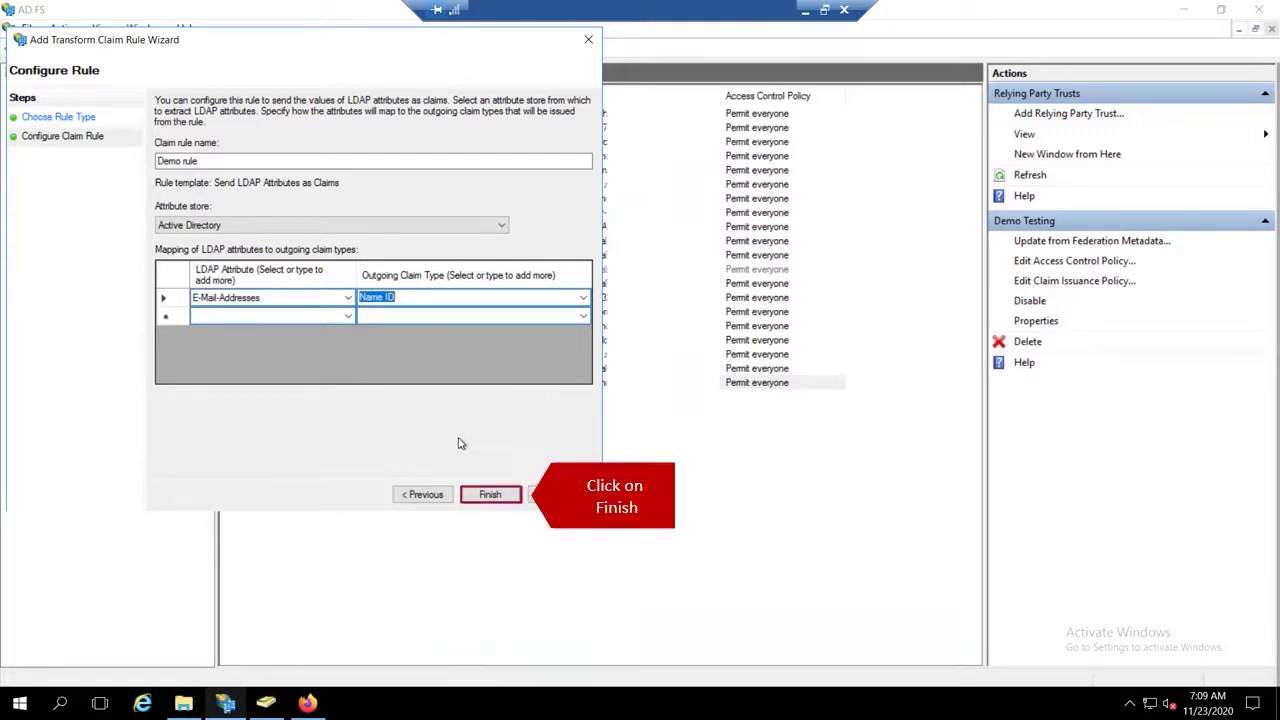
pyautogui.click(490, 495)
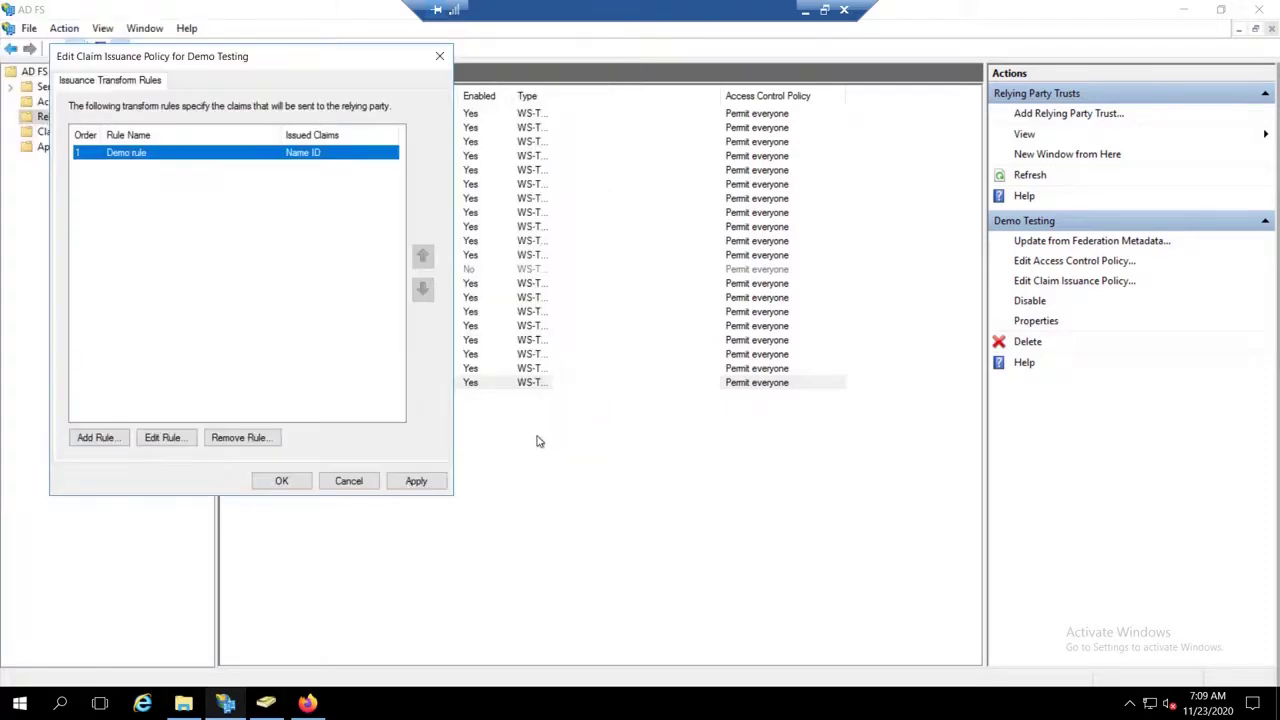
# Step: Apply the Demo rule policy, then set Demo Testing's Advanced secure hash algorithm to SHA-1
pyautogui.click(402, 481)
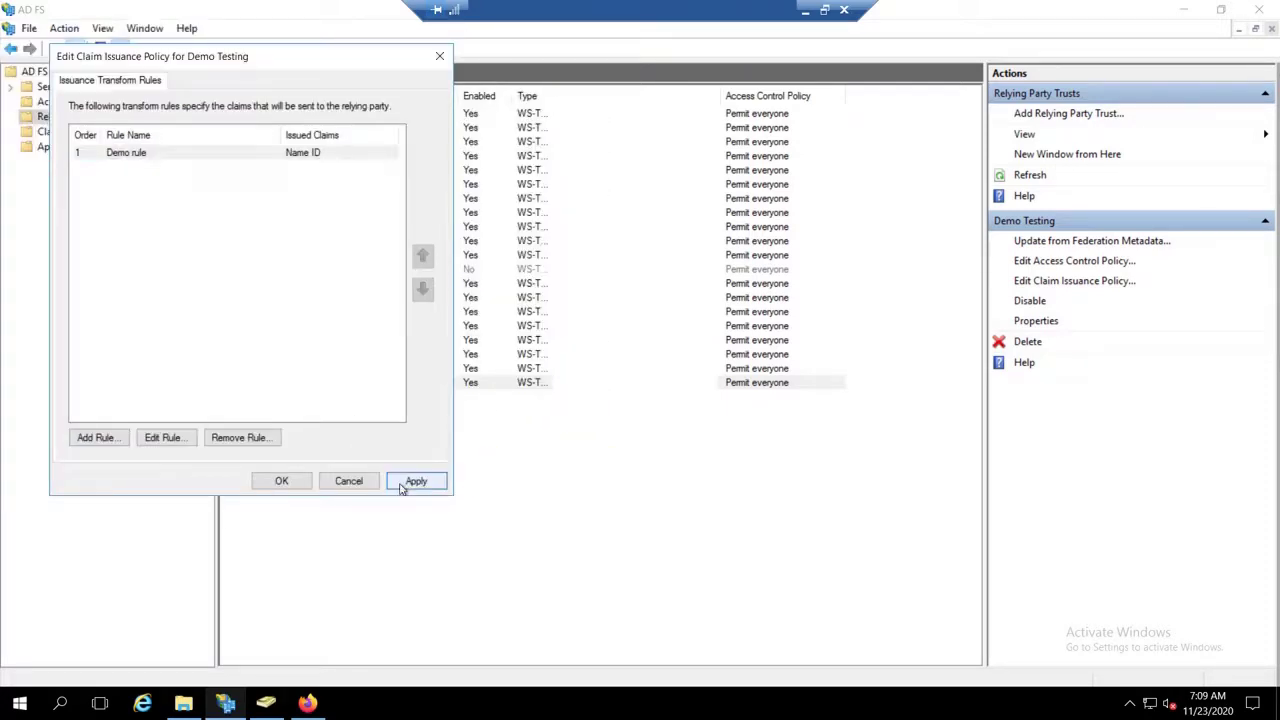
pyautogui.click(281, 482)
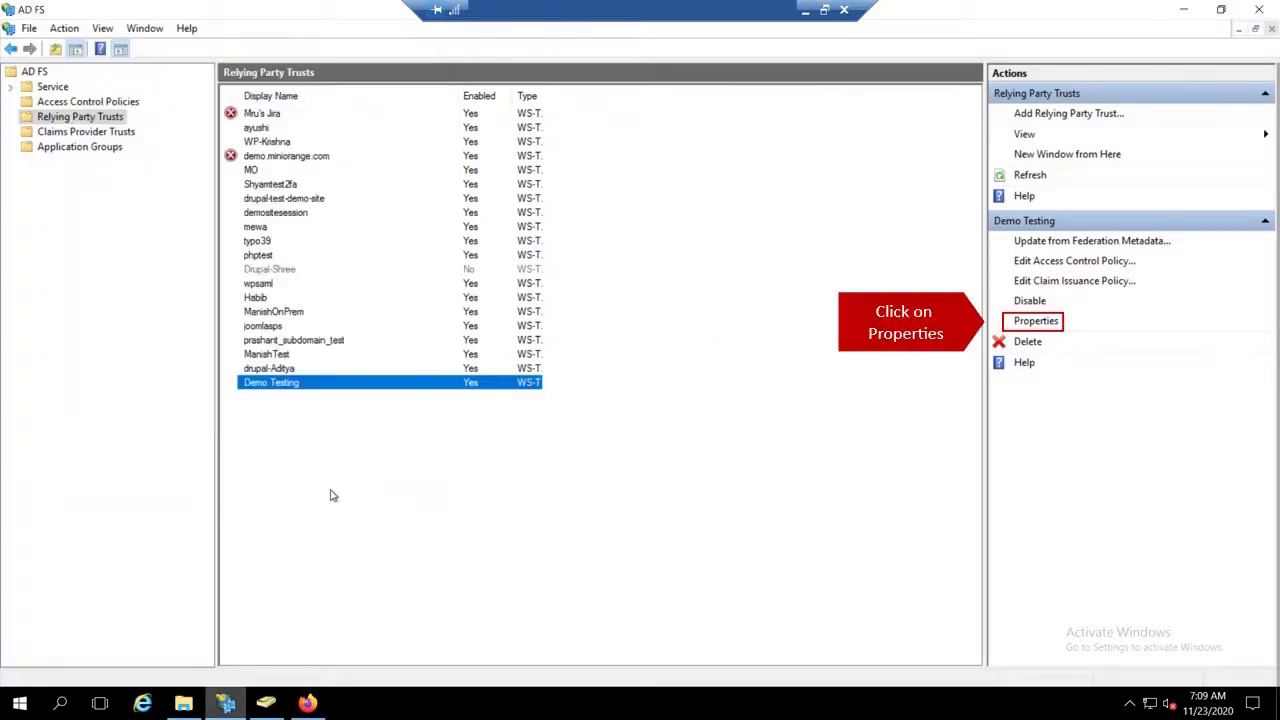
pyautogui.click(1048, 326)
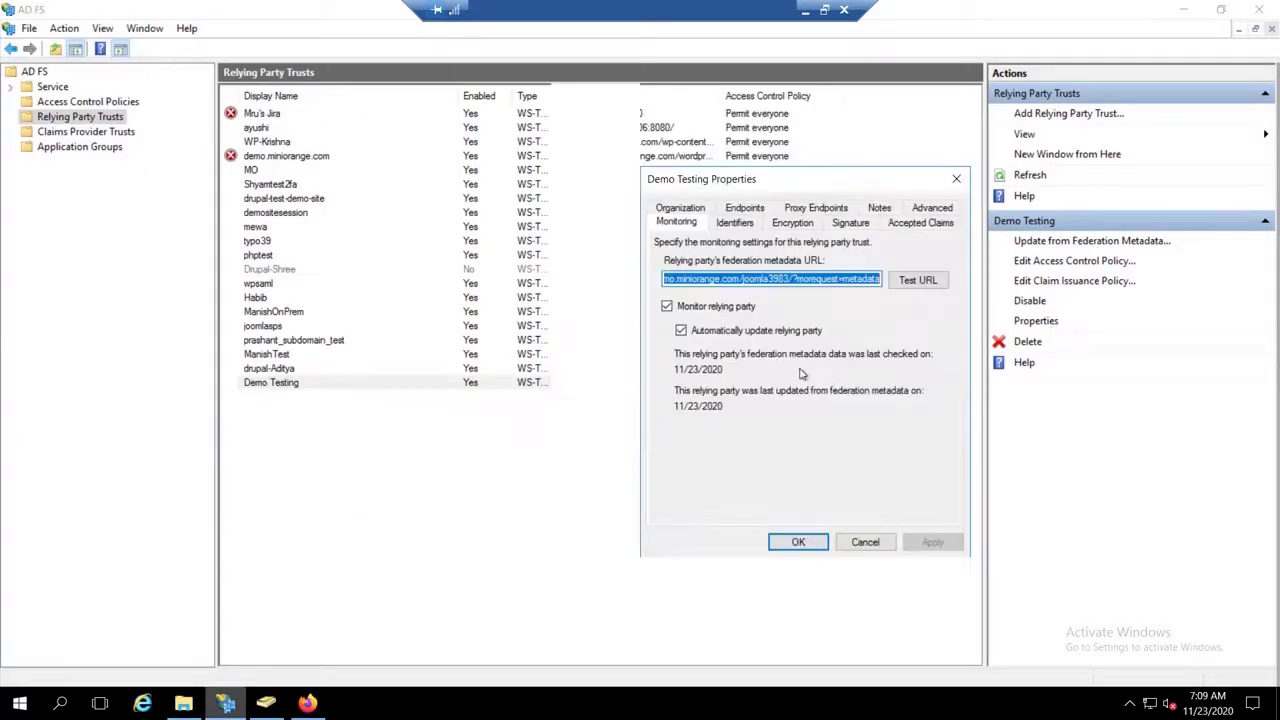
pyautogui.click(921, 209)
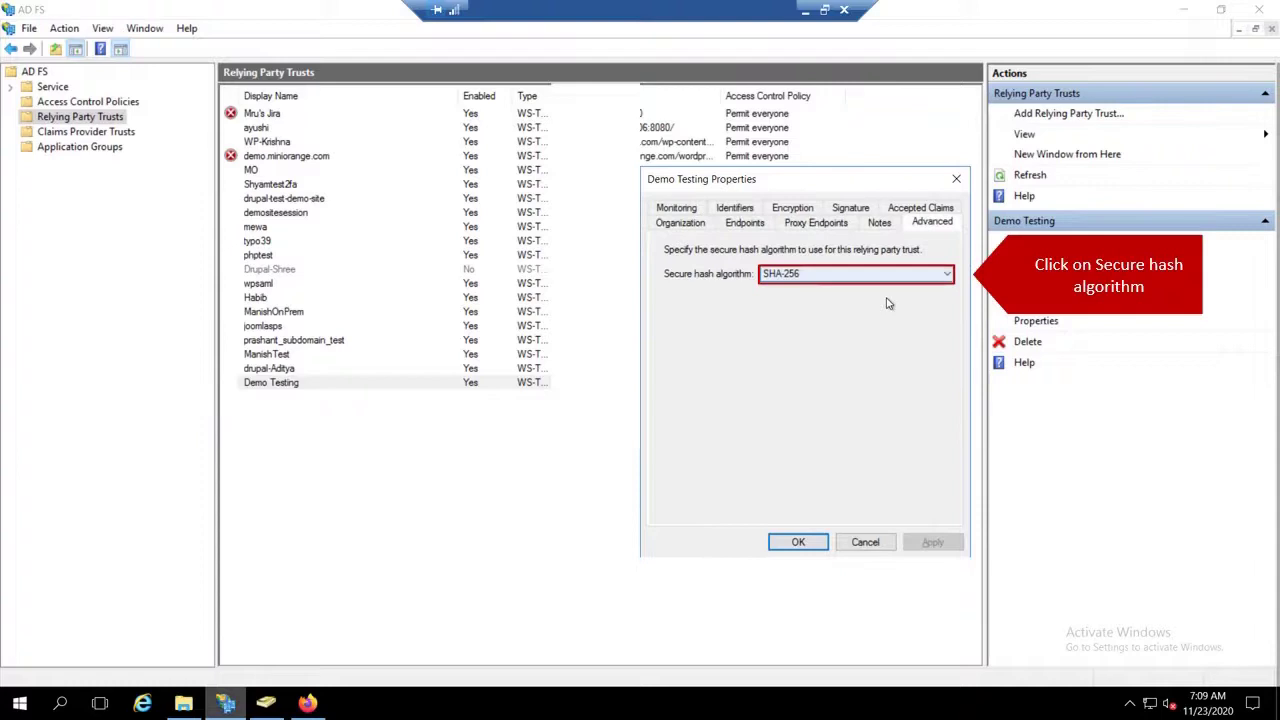
pyautogui.click(883, 276)
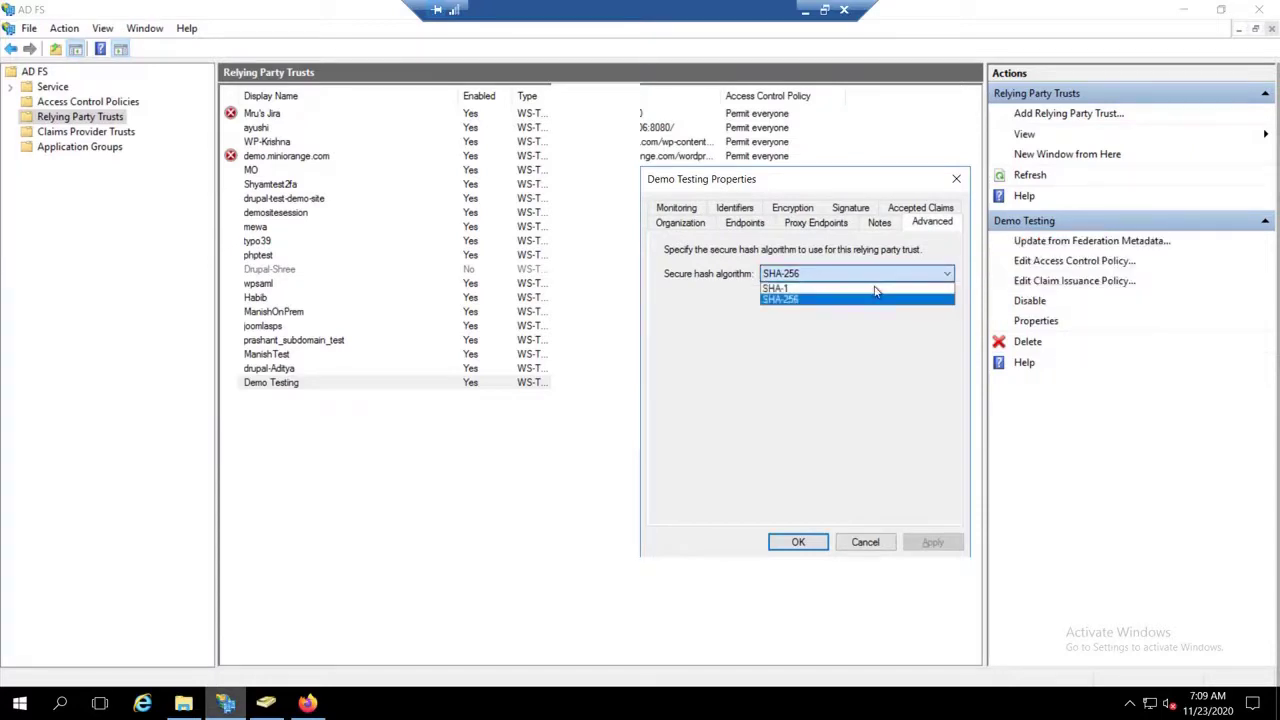
pyautogui.click(866, 289)
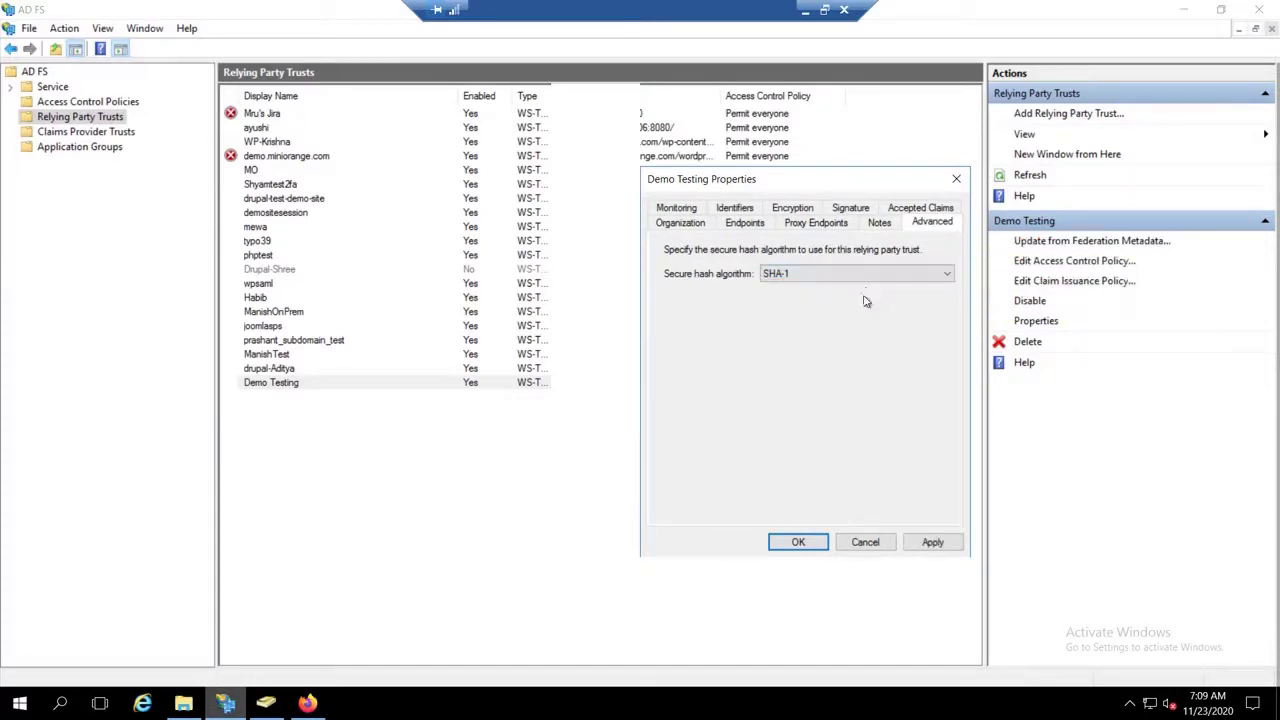
pyautogui.click(930, 543)
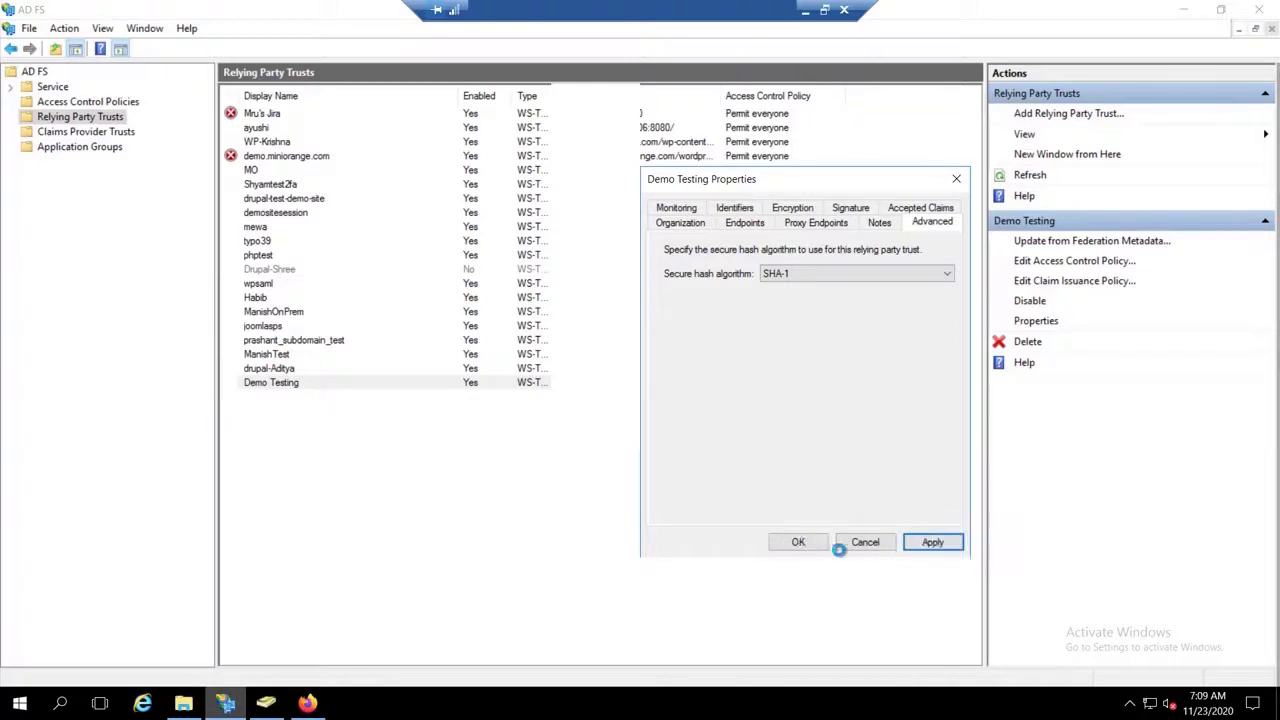
pyautogui.click(816, 550)
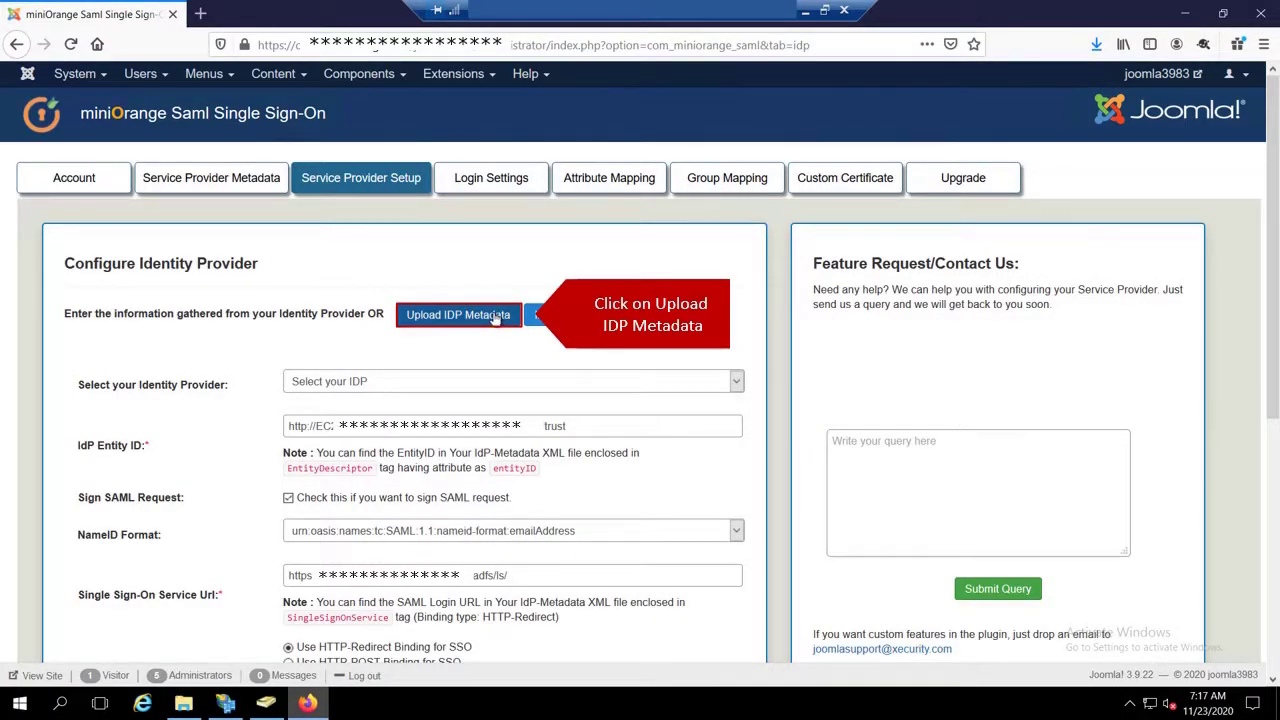
# Step: Fetch the AD FS federationmetadata.xml from its URL through Upload IDP Metadata
pyautogui.click(495, 316)
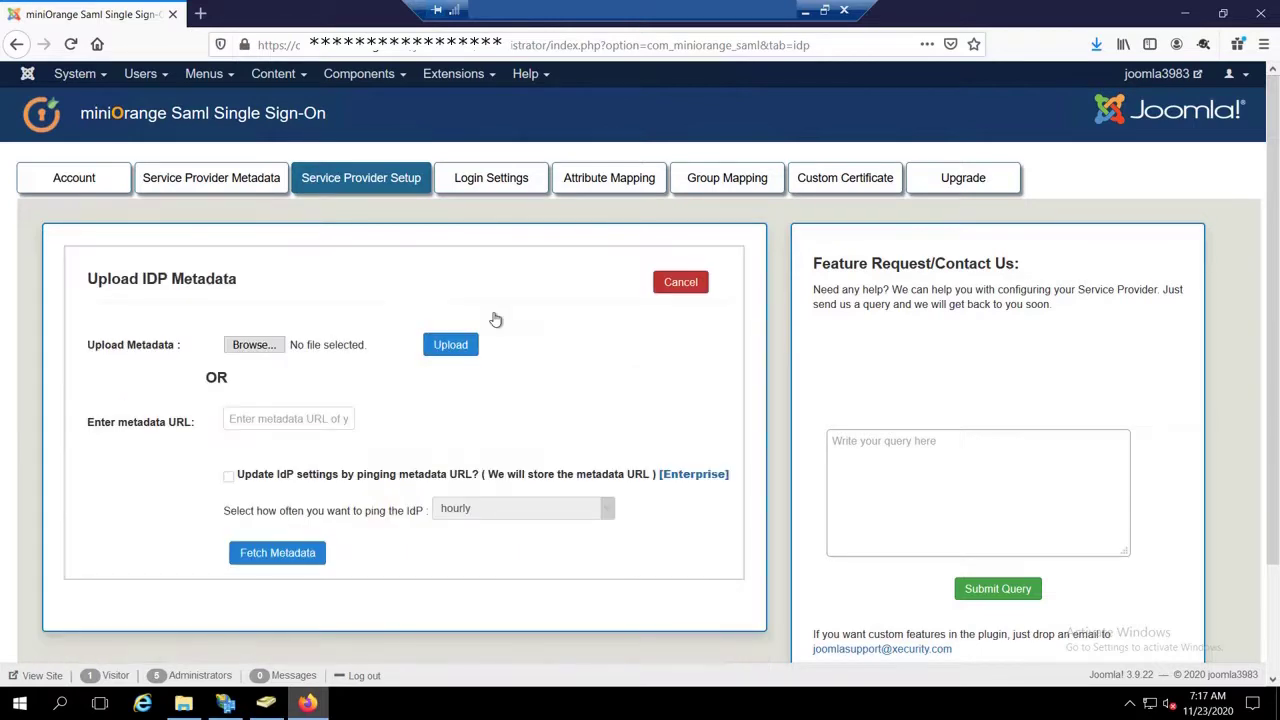
pyautogui.click(313, 421)
pyautogui.hotkey('ctrl', 'v')
pyautogui.scroll(-2, 375, 393)
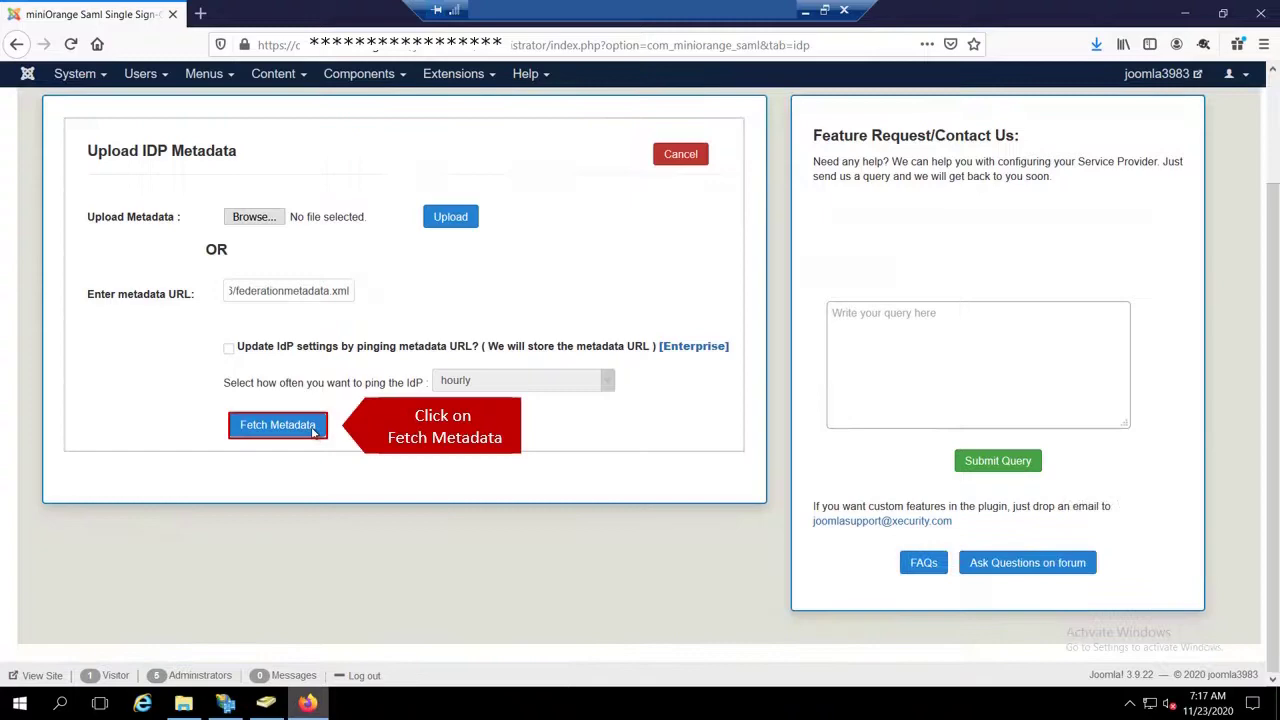
pyautogui.click(302, 428)
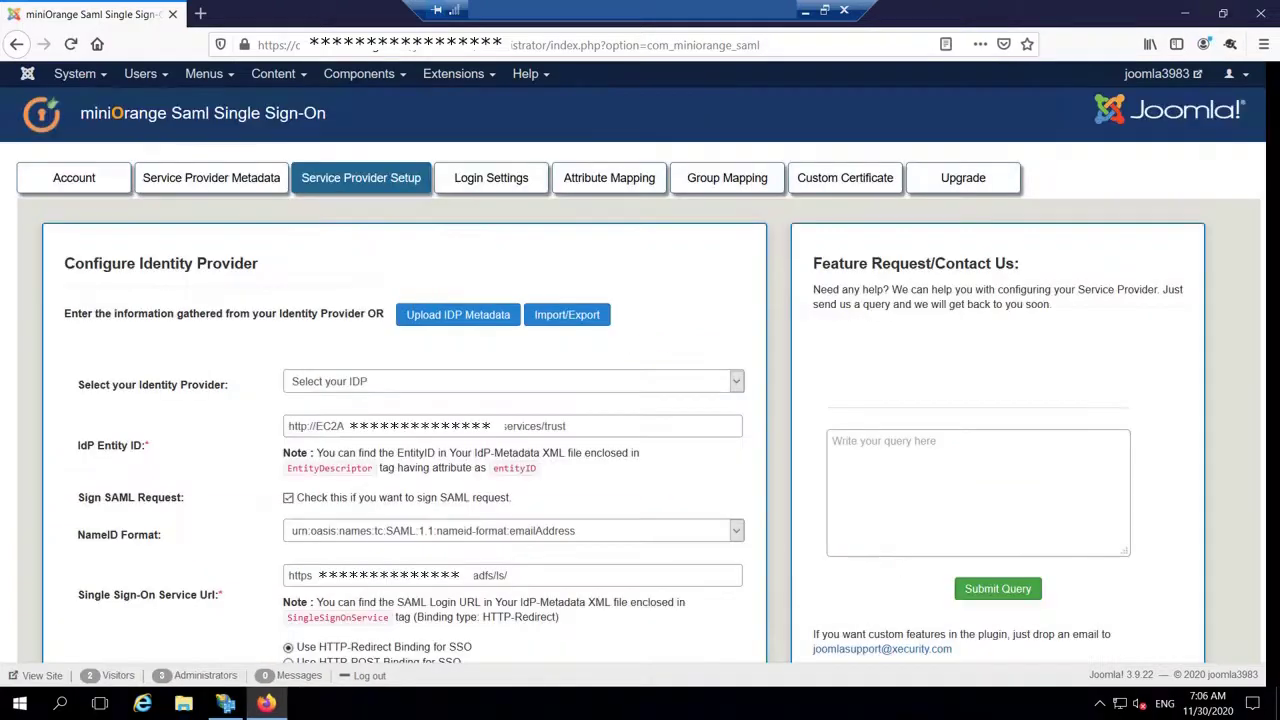
pyautogui.scroll(-3, 680, 300)
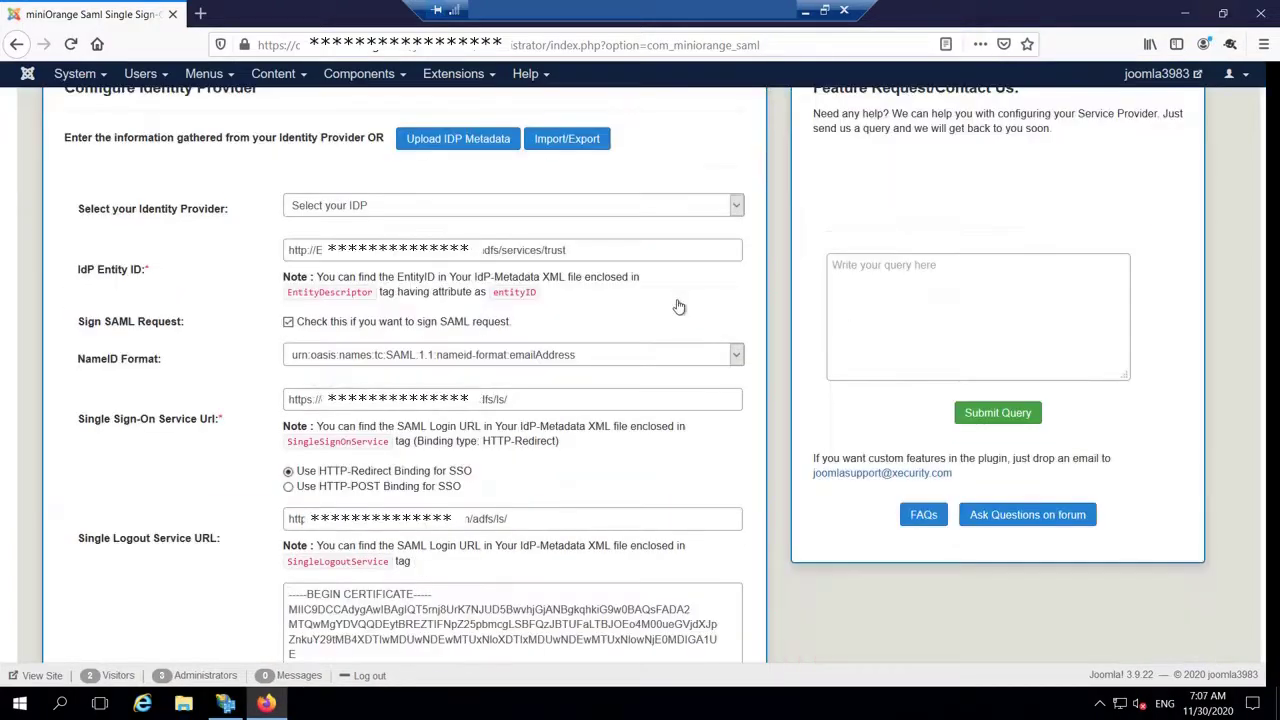
# Step: Set NameID Format to nameid-format:unspecified and run Test Configuration
pyautogui.click(736, 362)
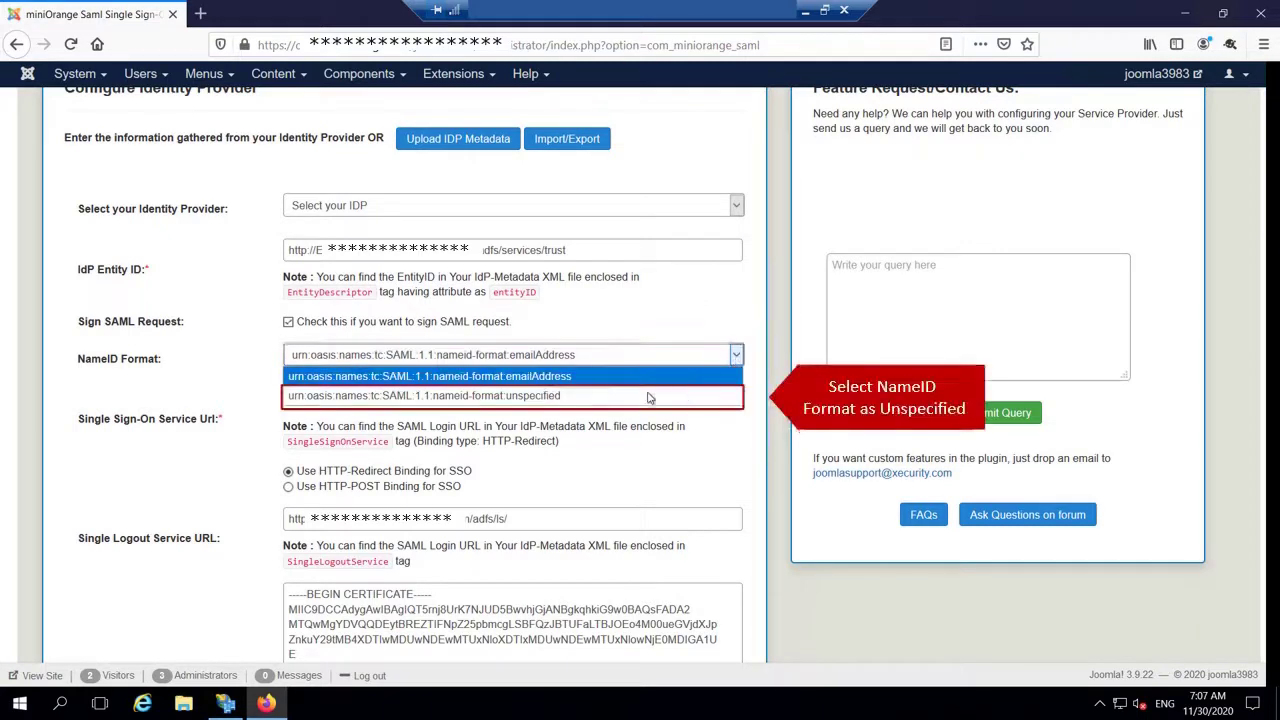
pyautogui.click(597, 398)
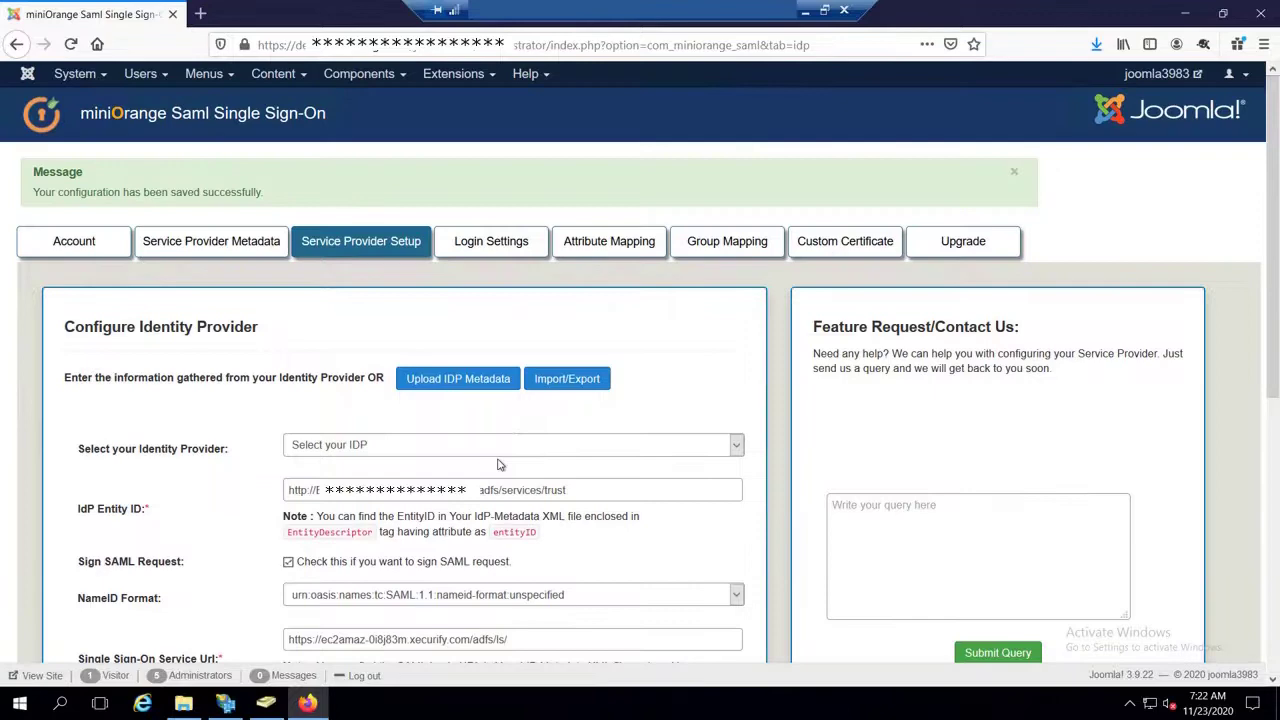
pyautogui.scroll(-5, 500, 465)
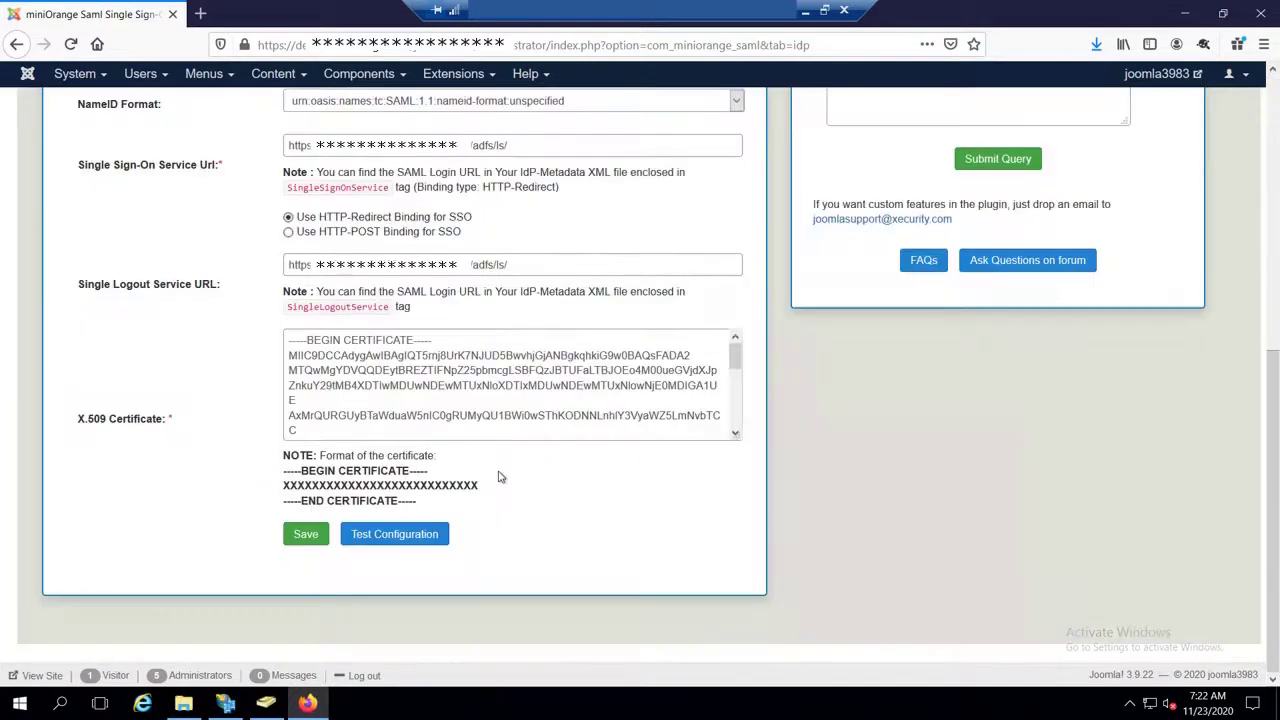
pyautogui.click(418, 537)
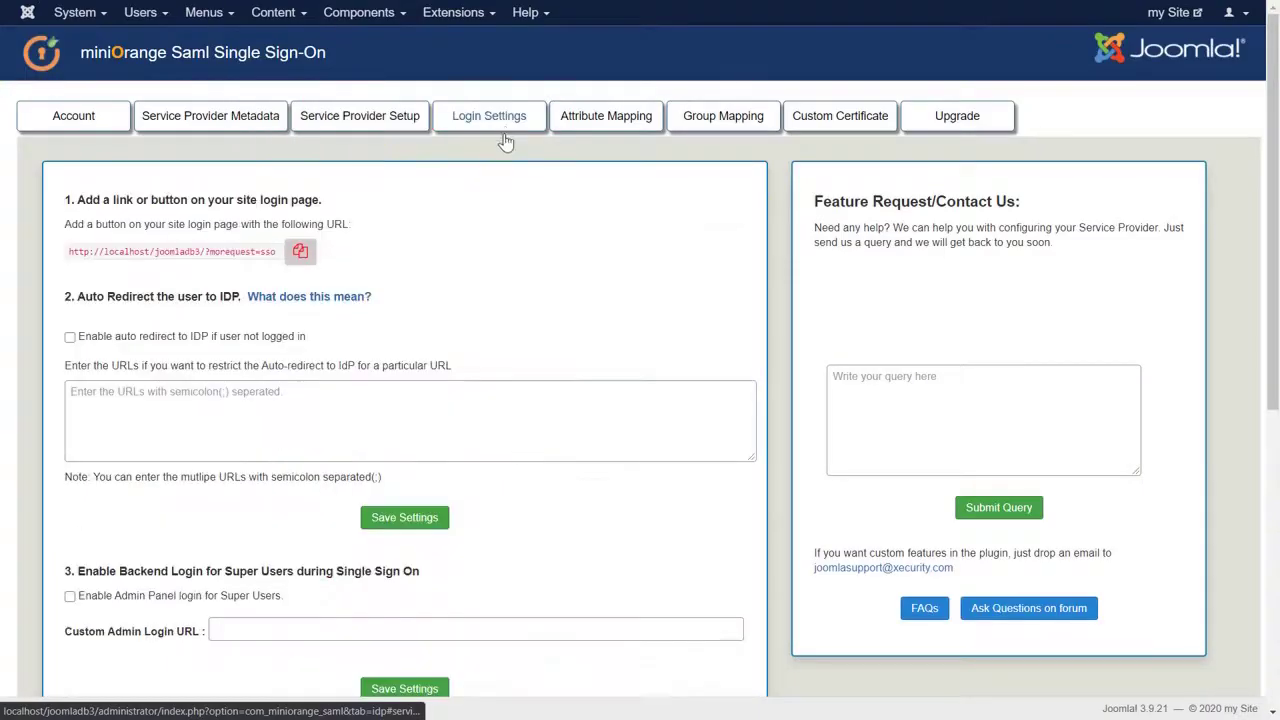
# Step: Copy the SSO URL from Login Settings and load it in a private browser window
pyautogui.click(505, 141)
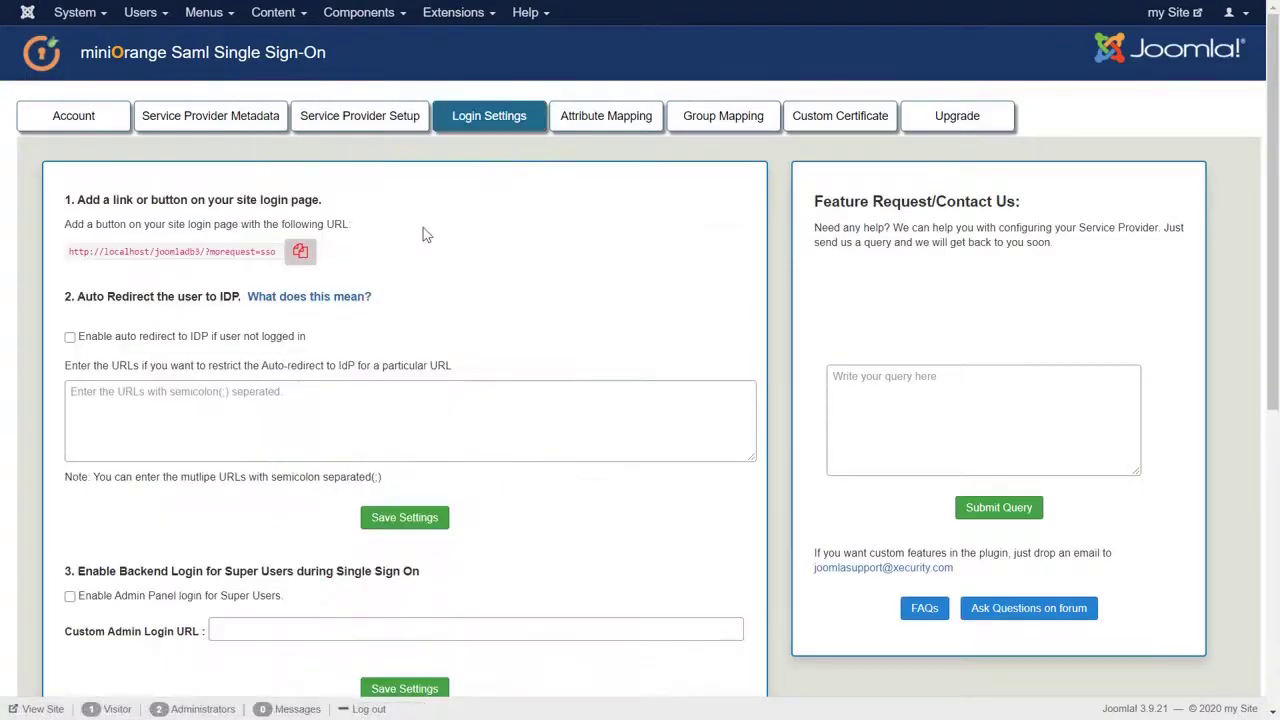
pyautogui.click(298, 255)
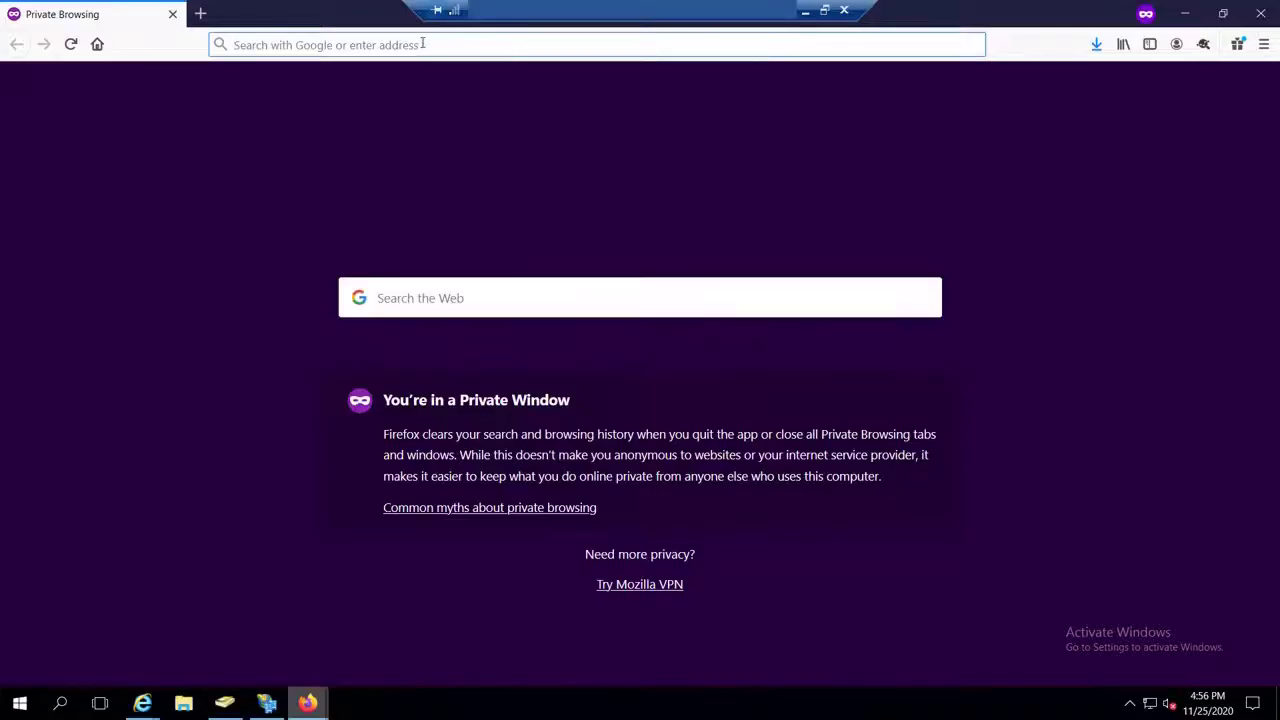
pyautogui.hotkey('ctrl', 'v')
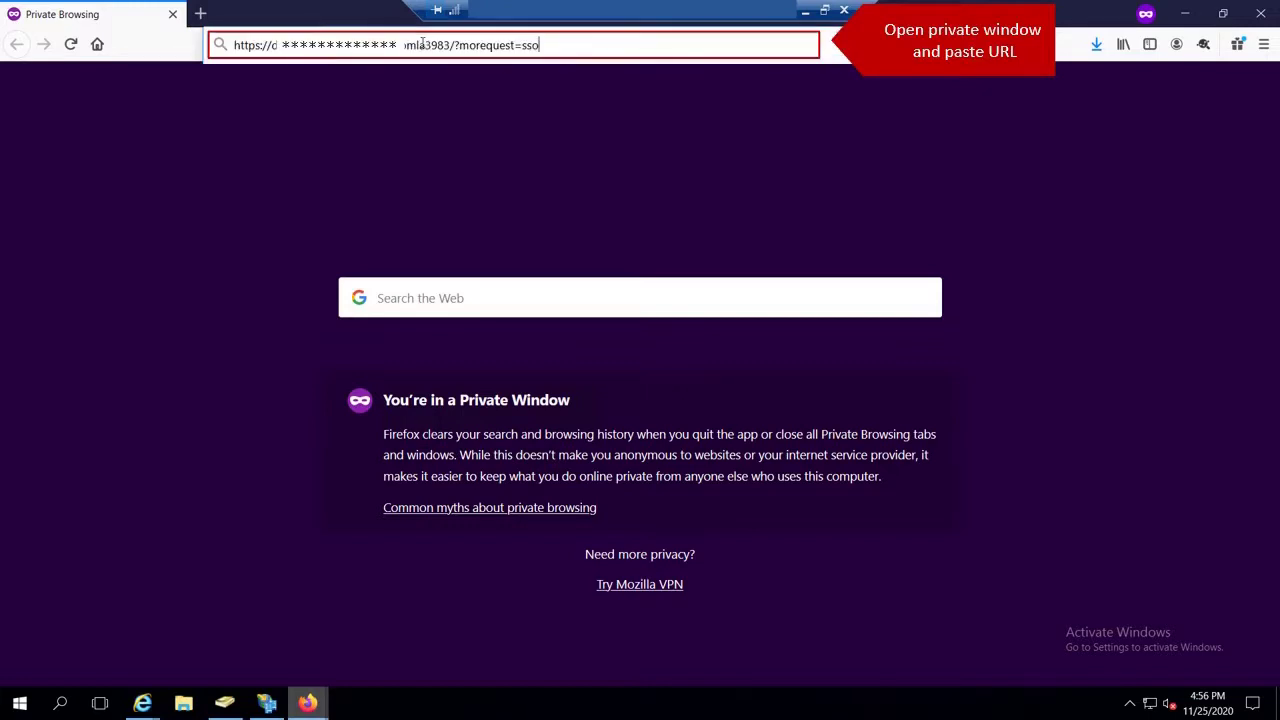
pyautogui.press('Return')
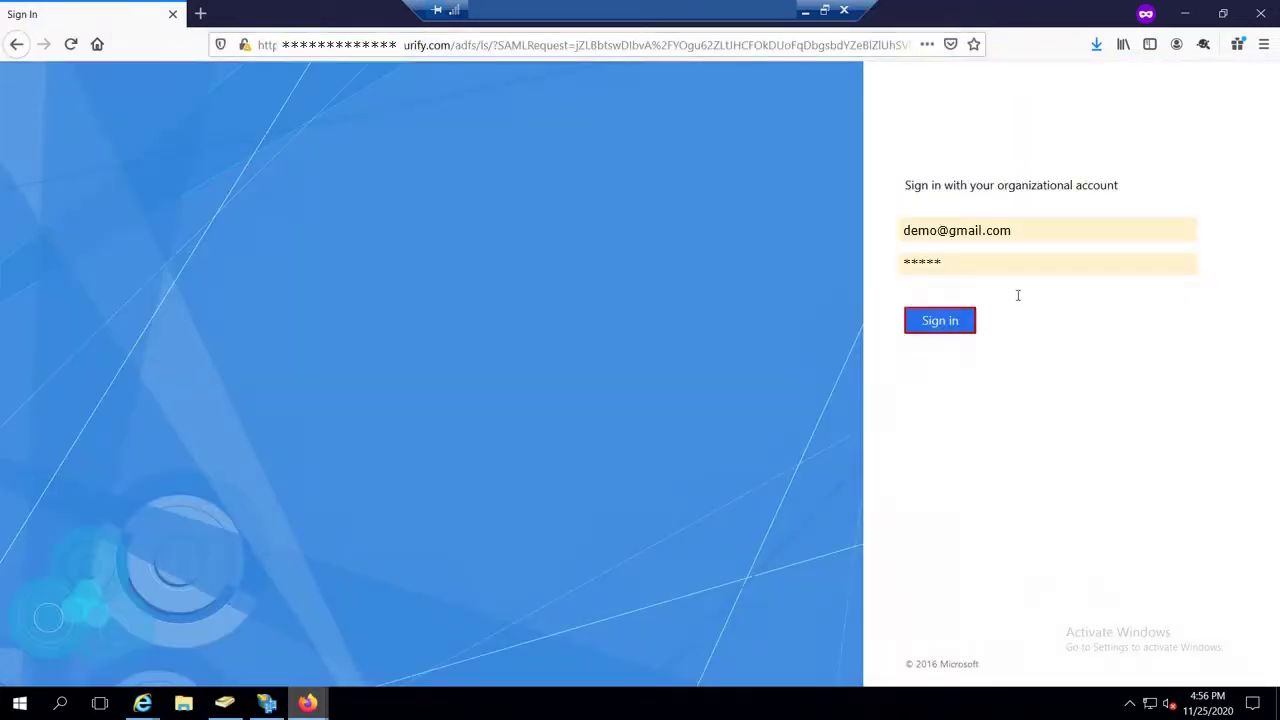
# Step: Sign in on the AD FS page to land logged in on the joomla3983 home page
pyautogui.click(950, 326)
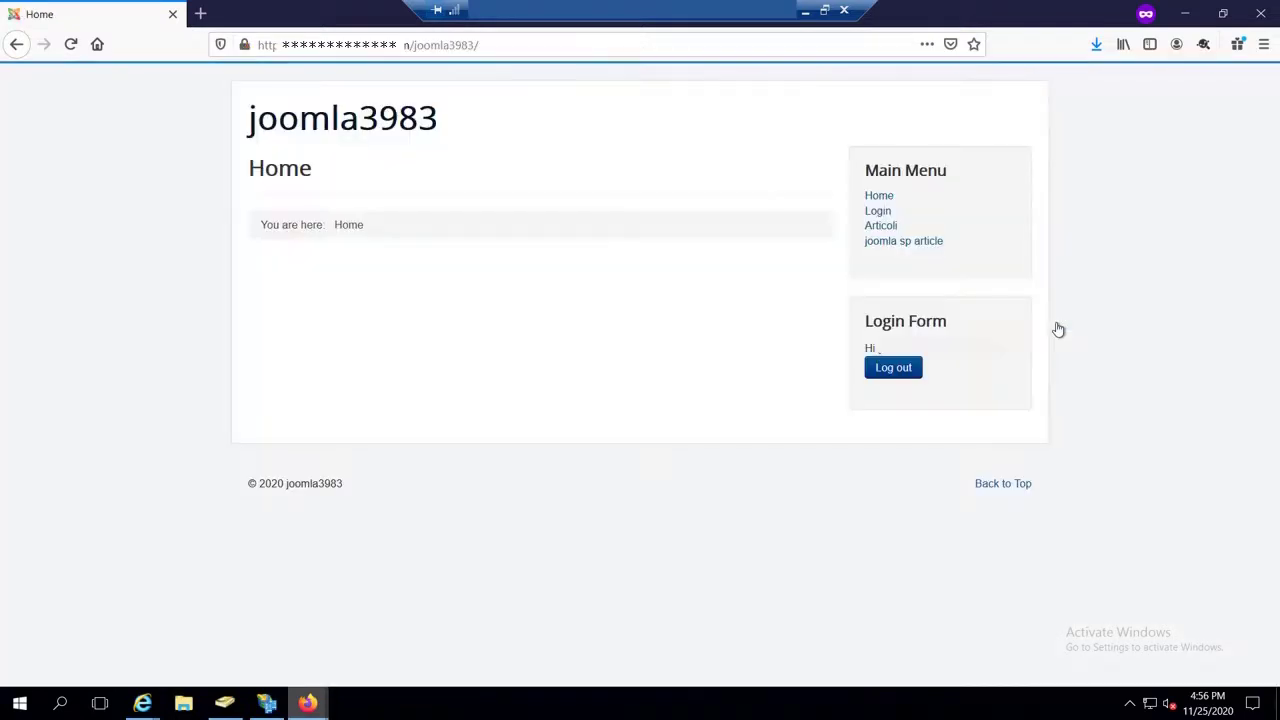